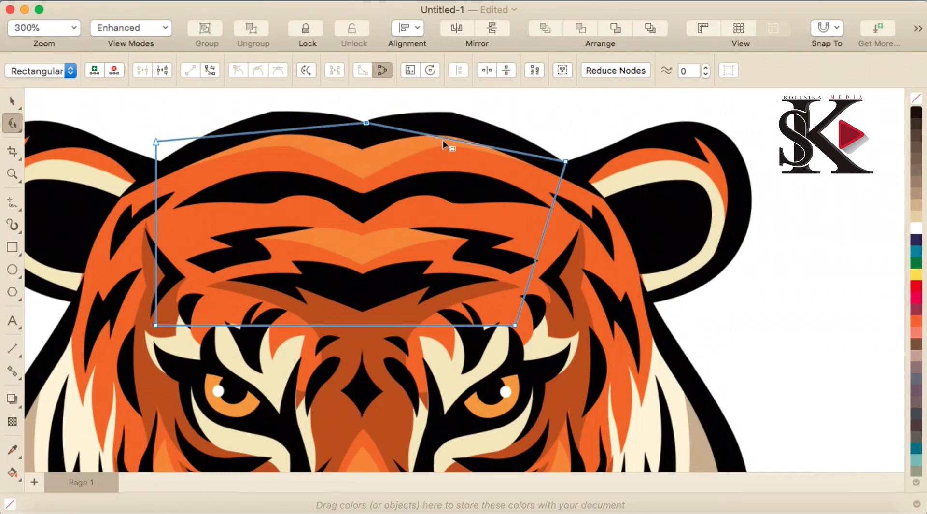
Curve the outline's top segments to follow the black contour of the tiger's forehead
click(505, 141)
click(415, 118)
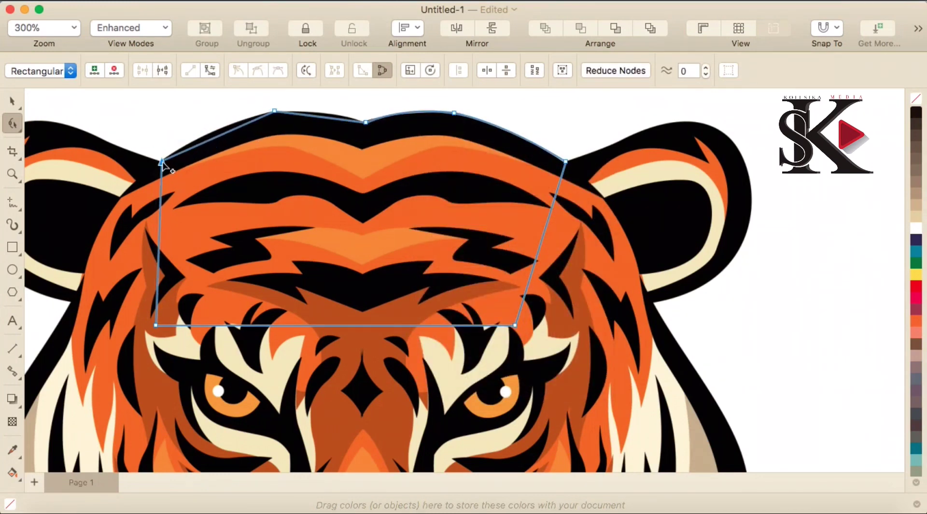
right_click(315, 116)
click(355, 211)
drag(328, 117, 329, 112)
right_click(197, 145)
click(230, 240)
drag(208, 140, 204, 133)
Extend the outline to the left ear and curve the segment along the ear's upper edge
scroll(187, 176, down, 1)
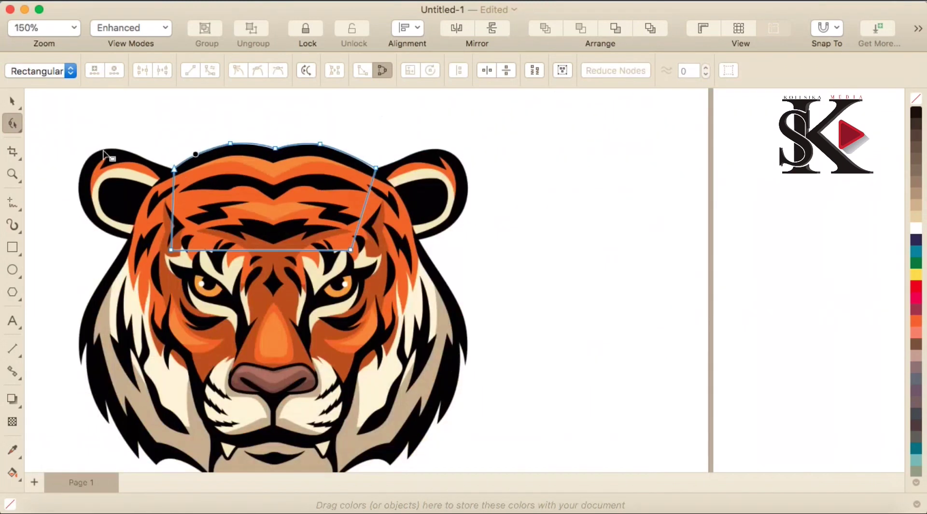
key(super+plus)
click(248, 225)
right_click(99, 179)
click(159, 225)
drag(134, 178, 116, 117)
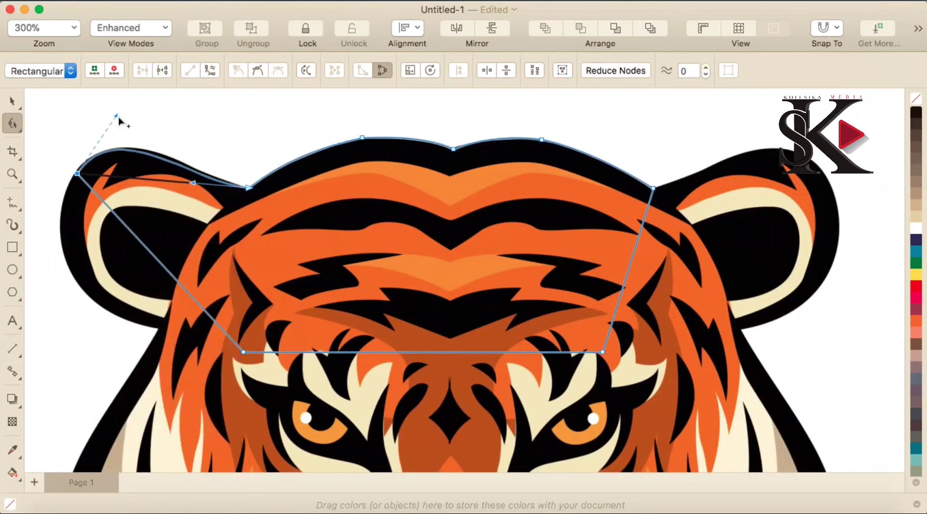
Bend the outline around the left ear's outer side and curve its lower edge back to the head
drag(82, 230, 62, 235)
right_click(116, 310)
click(123, 314)
right_click(116, 313)
click(150, 82)
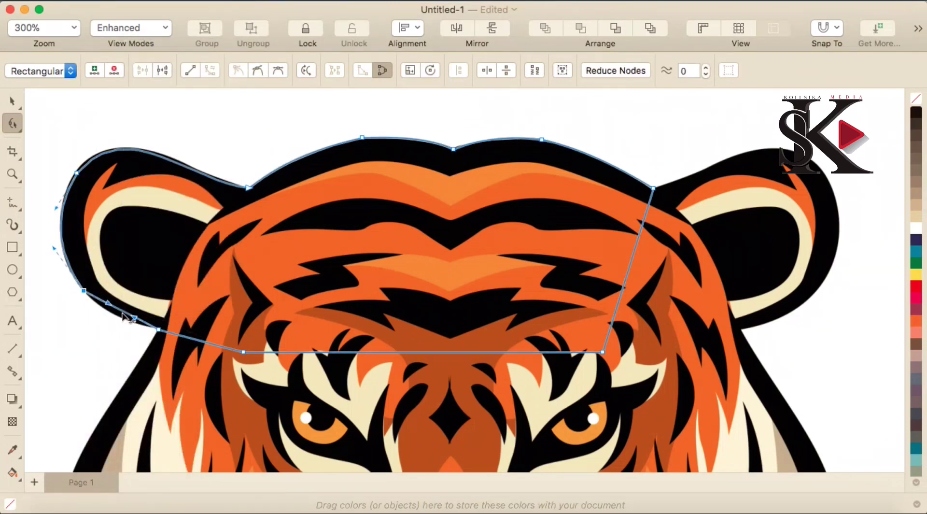
drag(121, 311, 115, 318)
Move the lower node to the left cheek's first fur tip and curve the edge running down from the ear
scroll(106, 335, down, 2)
scroll(97, 412, up, 2)
drag(358, 117, 197, 275)
scroll(198, 278, up, 3)
scroll(198, 278, down, 3)
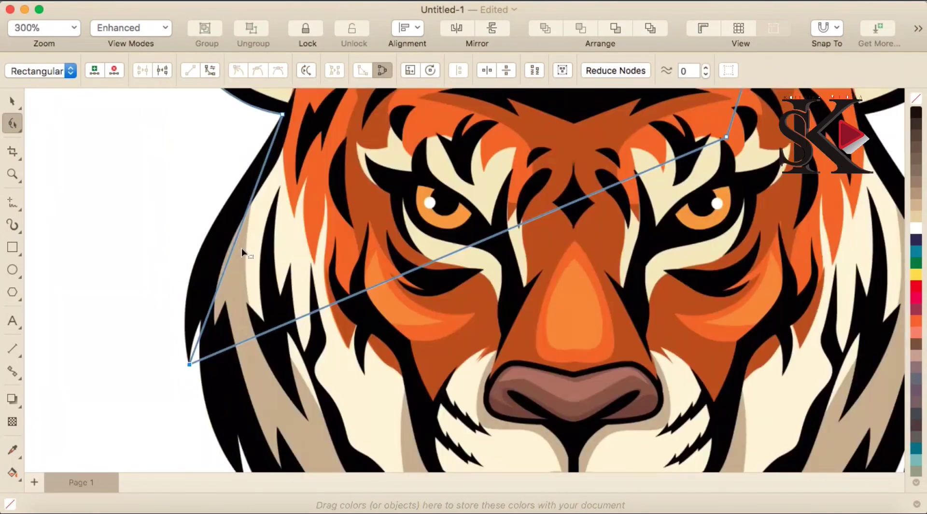
right_click(237, 236)
click(289, 328)
scroll(194, 265, up, 2)
scroll(221, 245, down, 3)
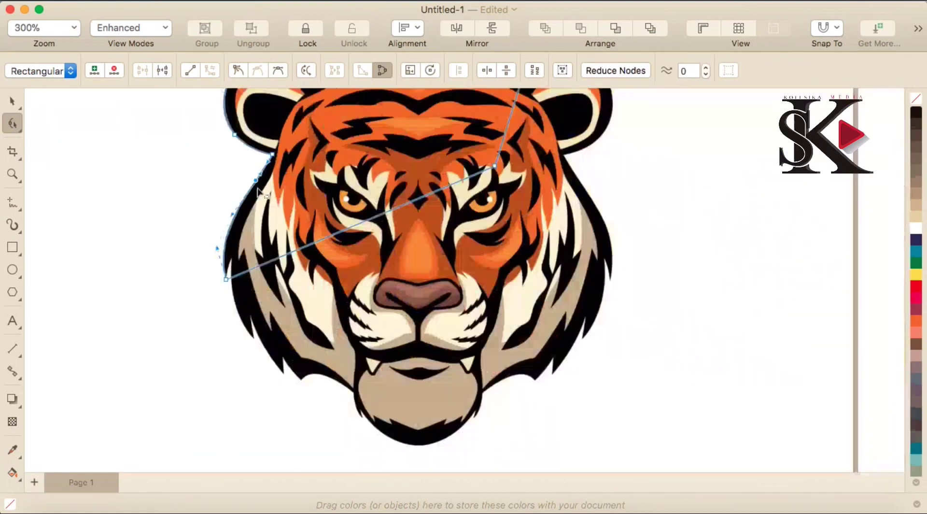
Refine the left cheek edge and fit the outline into the notch behind the first fur tip
scroll(217, 290, up, 5)
drag(213, 275, 211, 274)
right_click(195, 333)
click(232, 159)
drag(192, 349, 184, 350)
scroll(188, 357, down, 3)
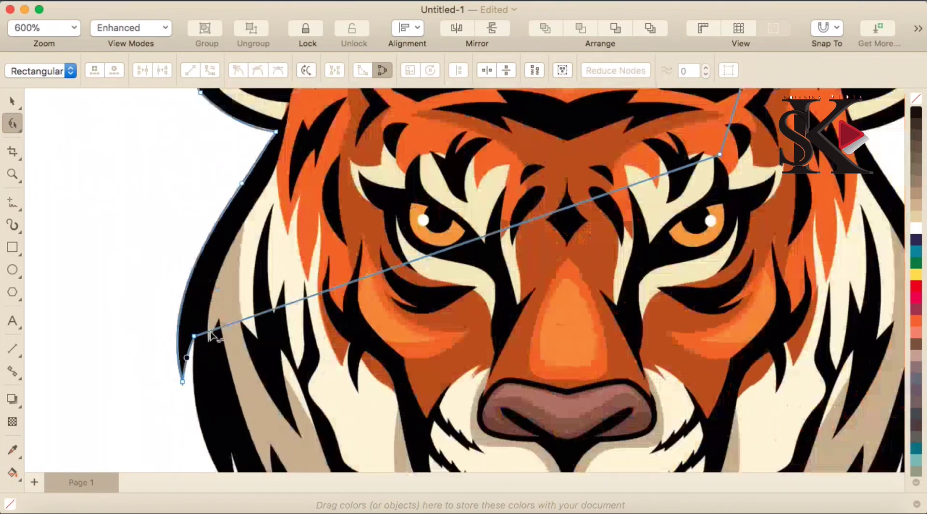
Add a node at the left cheek's second fur tip and curve the segment leading down to it
scroll(219, 386, up, 1)
double_click(263, 252)
drag(263, 251, 238, 439)
right_click(216, 352)
click(246, 335)
drag(221, 376, 207, 378)
Add a node at the notch after the second fur tip and curve the edge down to the third tip
double_click(257, 425)
drag(257, 425, 234, 392)
scroll(233, 392, down, 1)
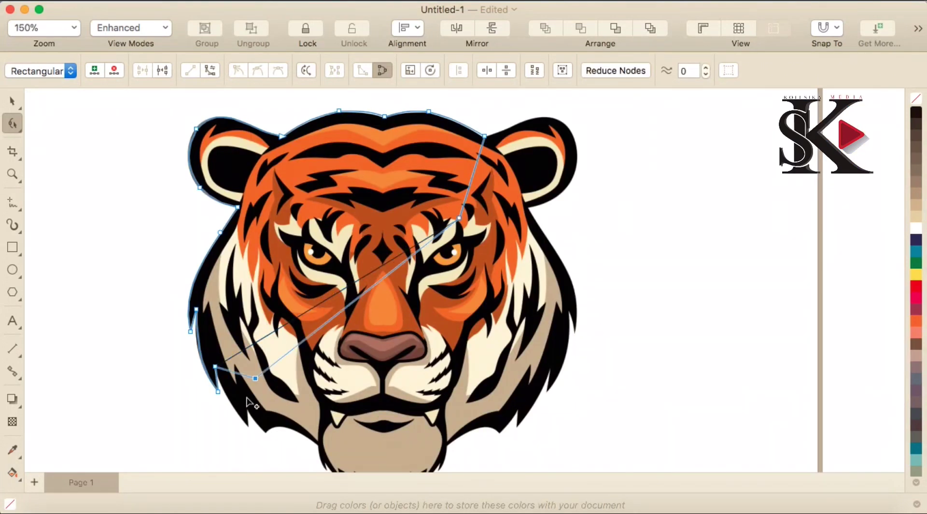
scroll(265, 340, up, 2)
right_click(191, 309)
click(242, 141)
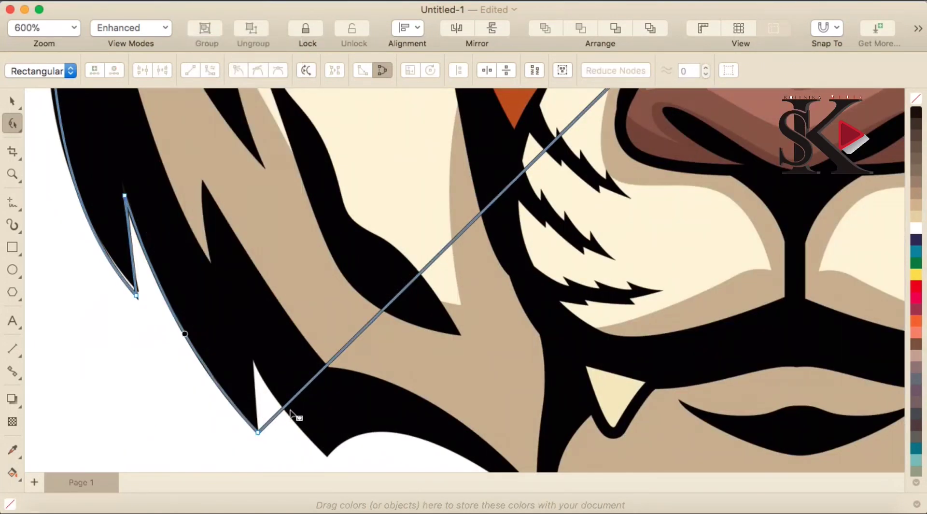
Add nodes at the next notch and the lowest left fur tip, and curve the segment between them
double_click(284, 408)
drag(284, 407, 253, 360)
double_click(309, 317)
drag(308, 318, 327, 455)
right_click(292, 409)
click(354, 239)
drag(290, 408, 285, 411)
Curve the segment from the lowest left fur tip to the chin along the jaw's underside
scroll(330, 417, down, 1)
click(331, 310)
click(301, 395)
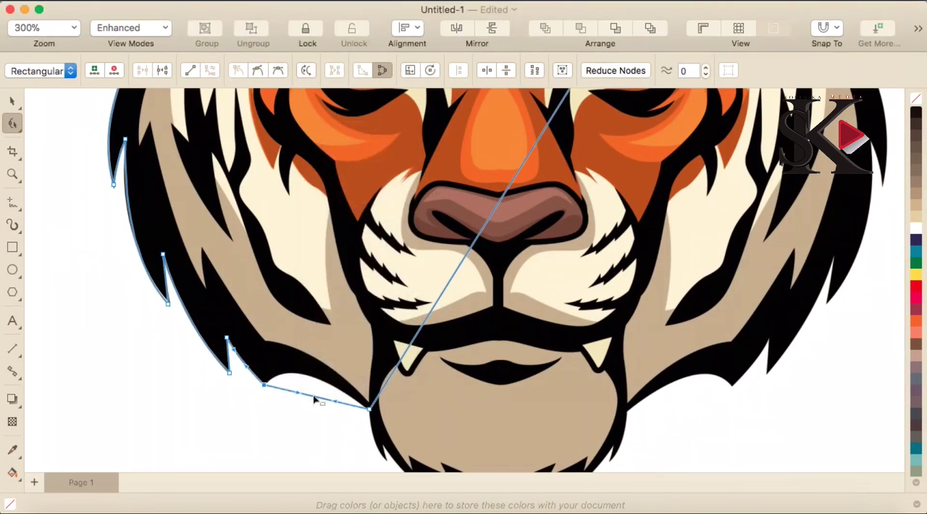
drag(301, 376, 297, 375)
scroll(305, 377, down, 1)
scroll(360, 428, up, 1)
Add a node where the right jaw meets the chin and fit the outline to the chin's fur there
double_click(363, 278)
drag(363, 278, 574, 357)
scroll(561, 415, up, 1)
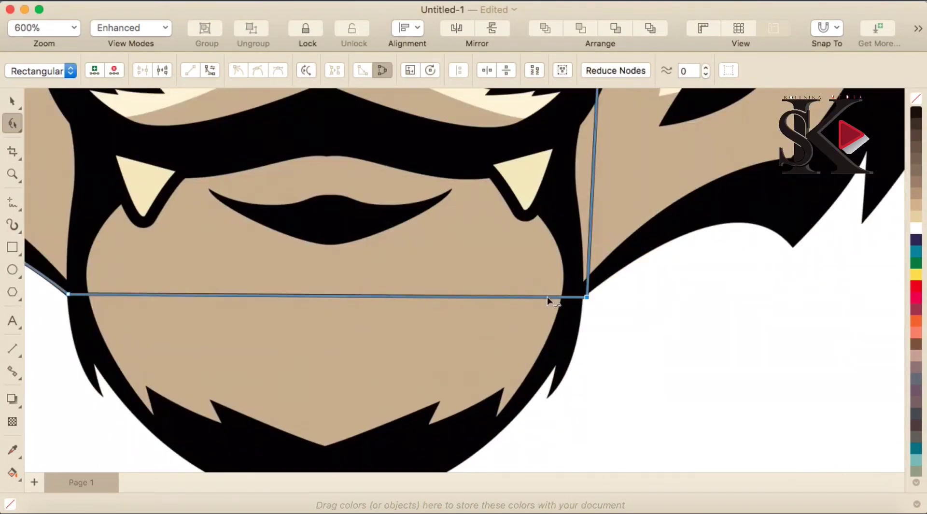
drag(549, 399, 549, 398)
drag(565, 355, 571, 361)
scroll(569, 309, up, 1)
drag(604, 285, 595, 289)
Reposition outline nodes beyond the chin and curve a segment while continuing around the right side of the head
scroll(574, 399, down, 1)
scroll(572, 405, down, 2)
scroll(376, 363, up, 4)
drag(354, 269, 337, 282)
scroll(372, 310, down, 1)
drag(553, 292, 517, 430)
right_click(382, 342)
click(456, 167)
Curve the outline around the right ear's outer and upper edges back to the forehead
scroll(505, 392, down, 3)
scroll(652, 350, up, 1)
scroll(481, 211, down, 2)
scroll(484, 347, up, 3)
click(539, 271)
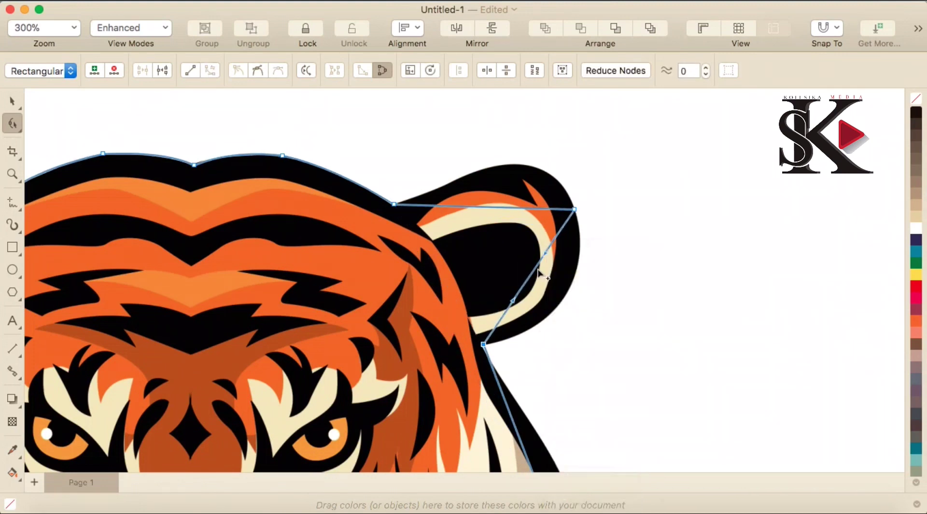
click(487, 210)
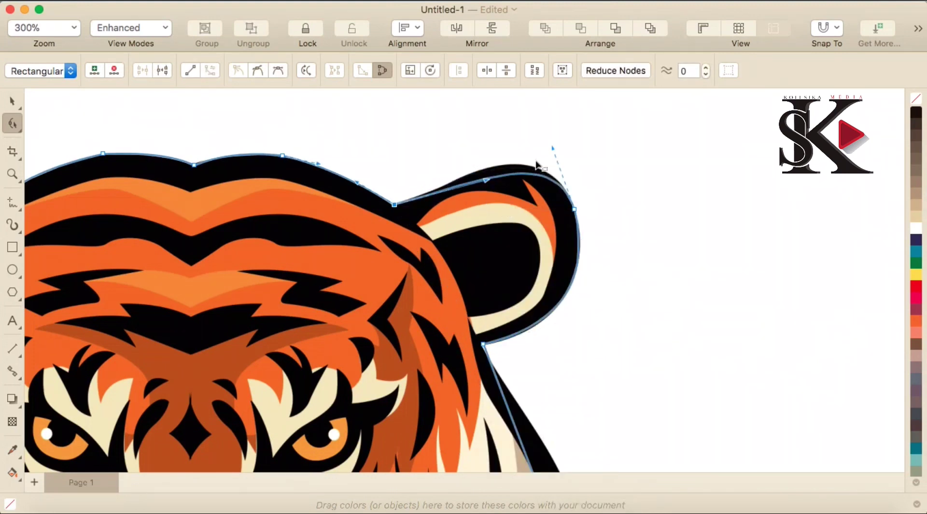
Draw a rectangle over the right ear, convert it to curves and fit its nodes to the orange ear patch
scroll(544, 217, down, 1)
scroll(544, 215, up, 2)
key(F6)
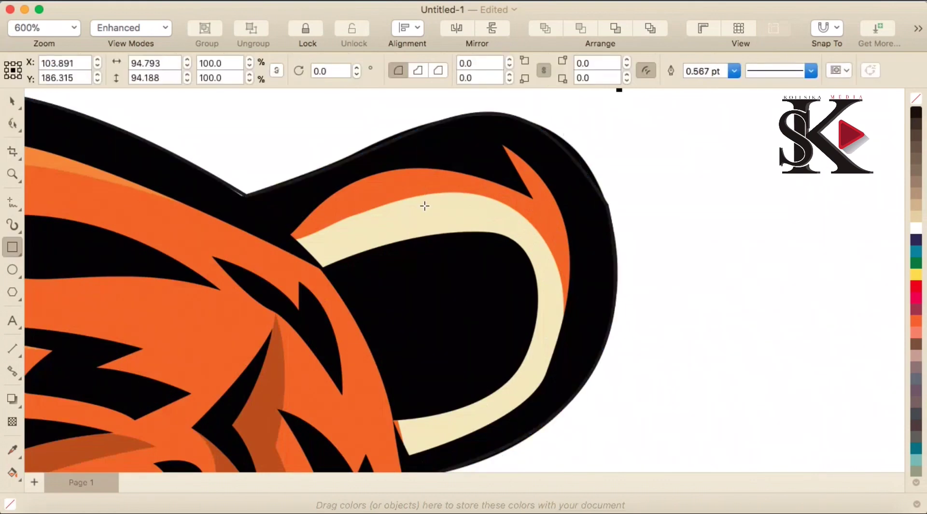
key(ctrl+q)
drag(479, 202, 535, 199)
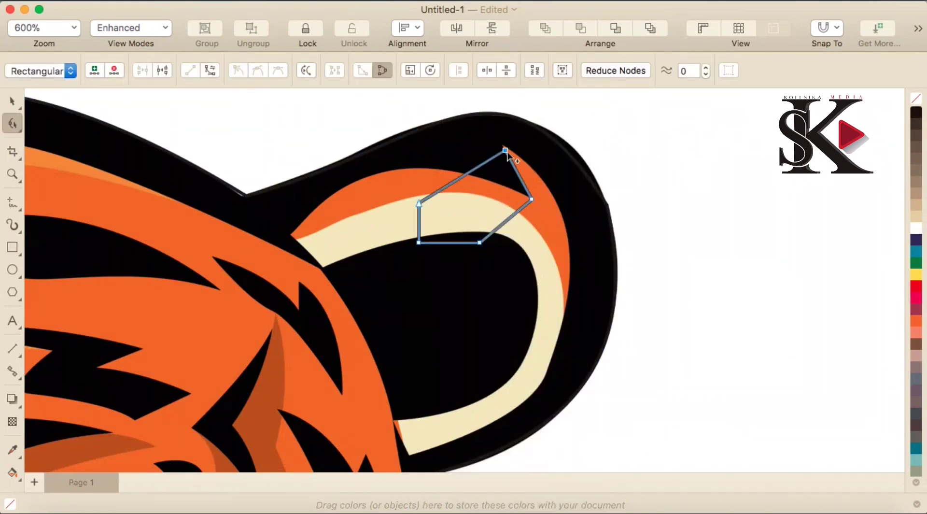
drag(556, 265, 556, 226)
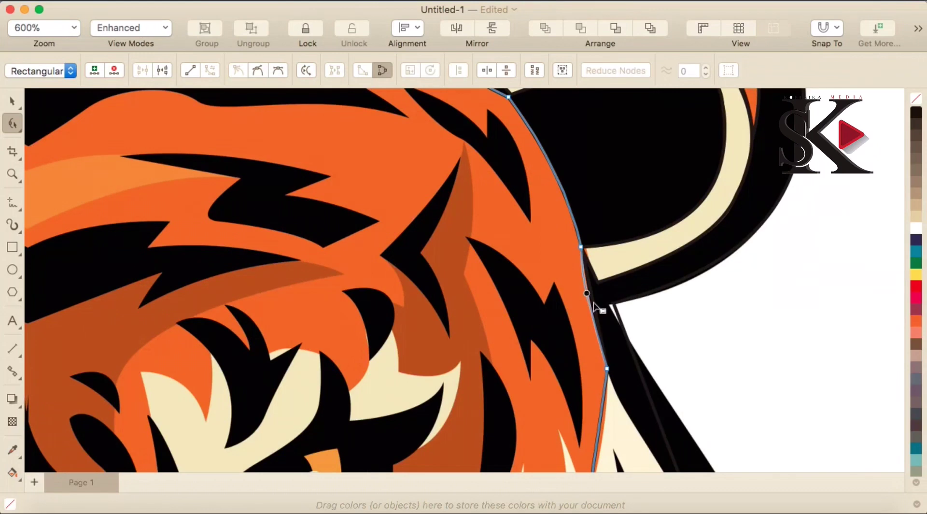
Curve the orange face shape down the right temple and fit it to the first fur tips
scroll(596, 307, down, 2)
scroll(581, 386, up, 2)
drag(647, 202, 650, 196)
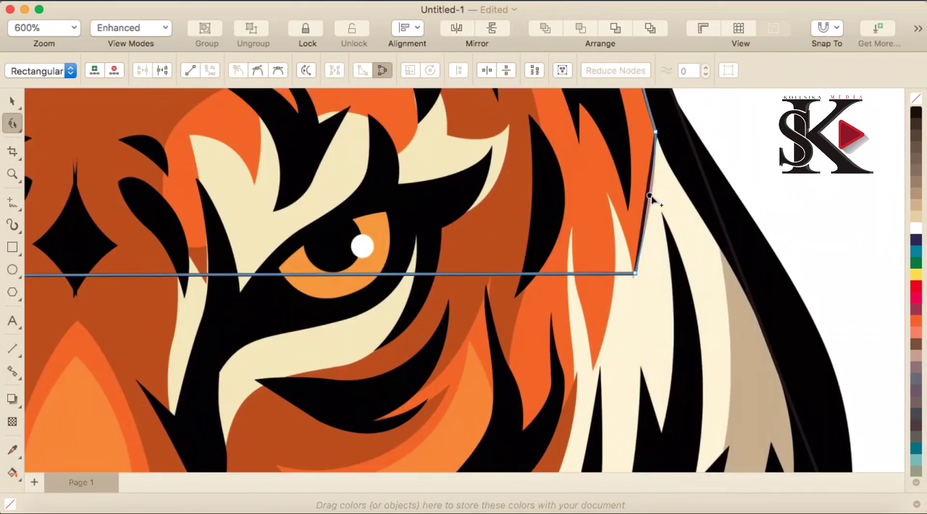
drag(616, 274, 573, 379)
right_click(594, 368)
click(628, 335)
right_click(573, 318)
click(610, 145)
drag(572, 284, 570, 289)
Curve the next orange fur edge on the right cheek and undo the last added node
scroll(572, 290, down, 2)
scroll(563, 358, up, 2)
scroll(561, 265, down, 2)
scroll(550, 261, up, 4)
right_click(552, 321)
drag(537, 233, 572, 271)
click(590, 151)
double_click(499, 381)
key(super+z)
Add nodes at the next two orange fur points beside the right eye and curve the segments joining them
double_click(488, 340)
drag(488, 340, 566, 236)
right_click(543, 285)
click(581, 115)
drag(543, 286, 554, 291)
double_click(526, 232)
drag(526, 232, 554, 172)
right_click(559, 194)
click(612, 288)
scroll(554, 171, up, 1)
drag(565, 232, 568, 236)
Add nodes along the lower orange fur strands of the right cheek and curve the edge between them
double_click(525, 171)
drag(526, 171, 471, 278)
double_click(521, 284)
click(524, 355)
double_click(452, 394)
right_click(483, 320)
click(524, 150)
drag(486, 345, 495, 343)
Extend the orange face shape with more nodes along the inner right cheek, below and beside the eye
scroll(431, 260, down, 2)
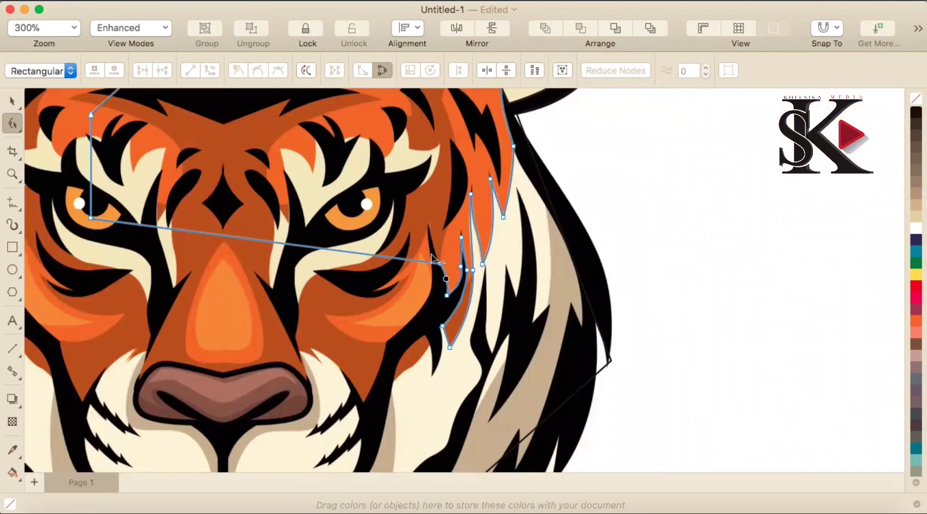
scroll(421, 195, up, 1)
double_click(434, 329)
scroll(454, 280, up, 1)
scroll(435, 310, down, 2)
drag(451, 311, 391, 403)
double_click(410, 286)
scroll(415, 358, up, 1)
click(410, 321)
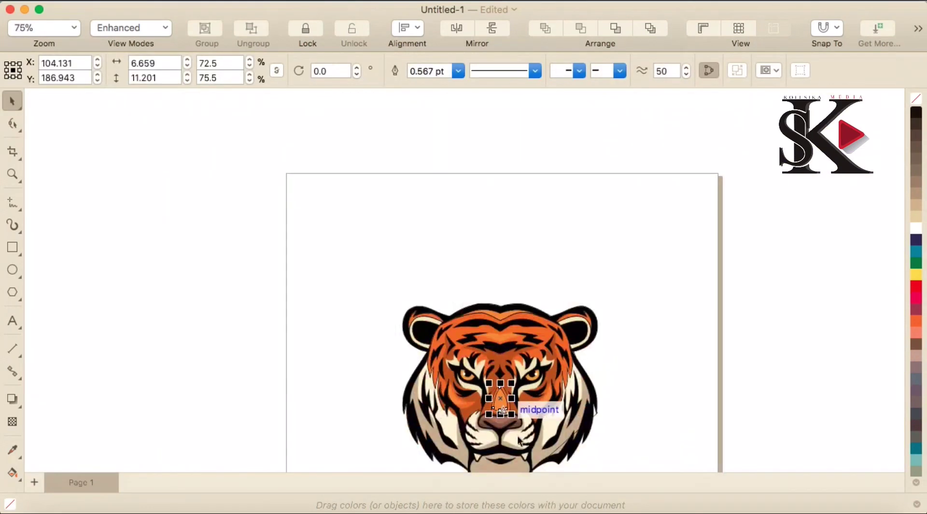
Draw a rectangle over the tiger's nose pad and switch to the Shape tool
scroll(465, 297, up, 3)
scroll(465, 297, up, 2)
key(F6)
mouse_move(328, 260)
mouse_down()
mouse_move(483, 327)
mouse_move(490, 343)
mouse_up()
click(12, 124)
Curve the rectangle's segments around the right half of the nose pad
right_click(457, 265)
click(559, 108)
right_click(560, 313)
click(628, 143)
drag(549, 261, 575, 261)
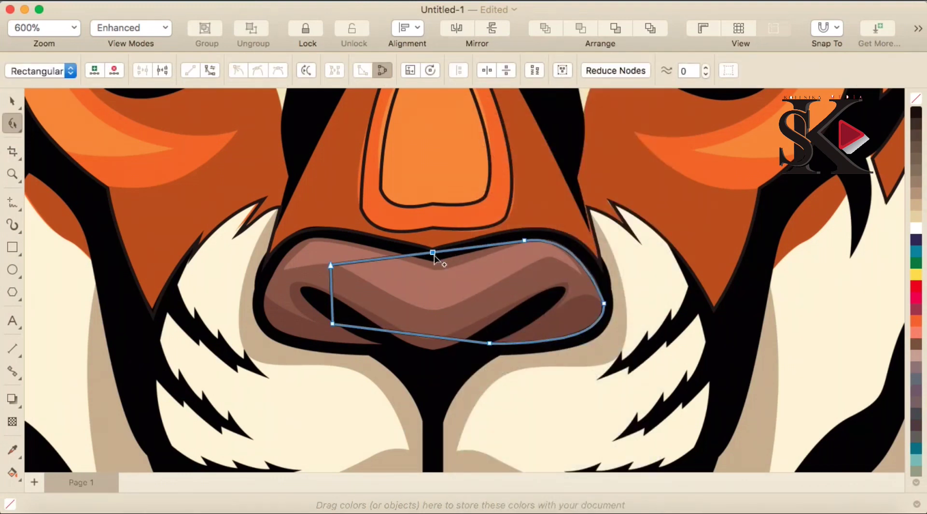
Curve the nose shape's top-left, outer left and lower-left edges to match the nose pad
right_click(343, 266)
click(383, 335)
drag(340, 265, 319, 239)
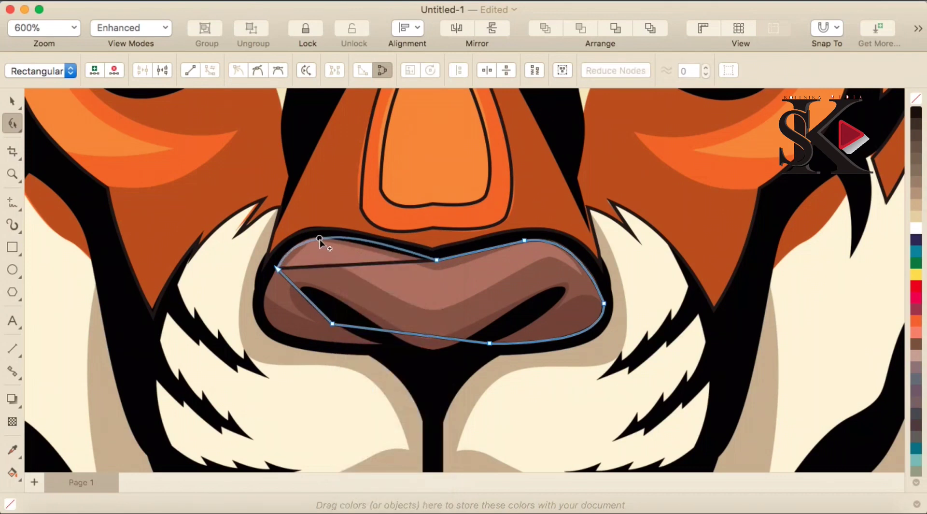
drag(379, 346, 377, 346)
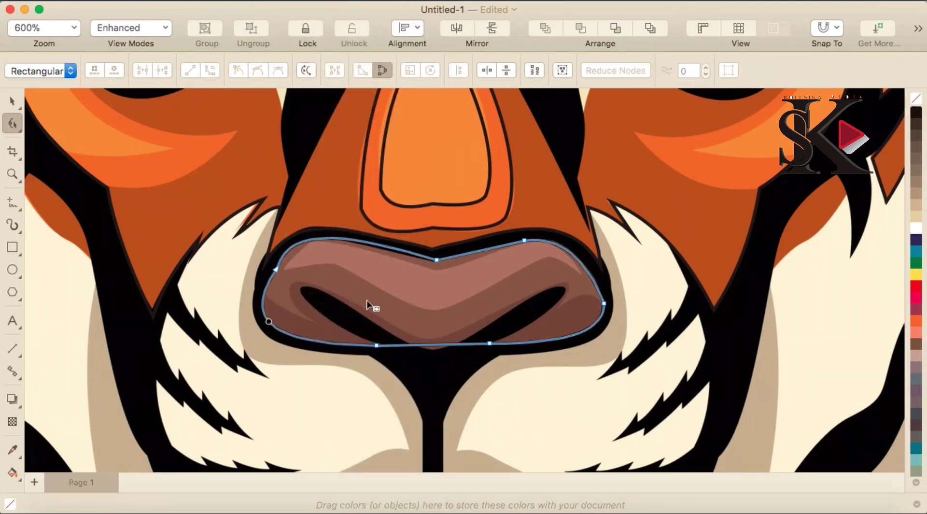
Place nodes at the left nostril's tip and the nose's bottom centre, and curve the nostril edges
click(339, 313)
drag(427, 325, 431, 350)
right_click(366, 316)
click(400, 144)
drag(388, 329, 392, 341)
drag(346, 307, 348, 293)
Place a node at the right nostril's tip and curve both edges of the nostril
drag(554, 296, 562, 287)
right_click(533, 311)
click(571, 133)
drag(514, 325, 520, 334)
drag(538, 307, 568, 308)
right_click(511, 313)
click(546, 138)
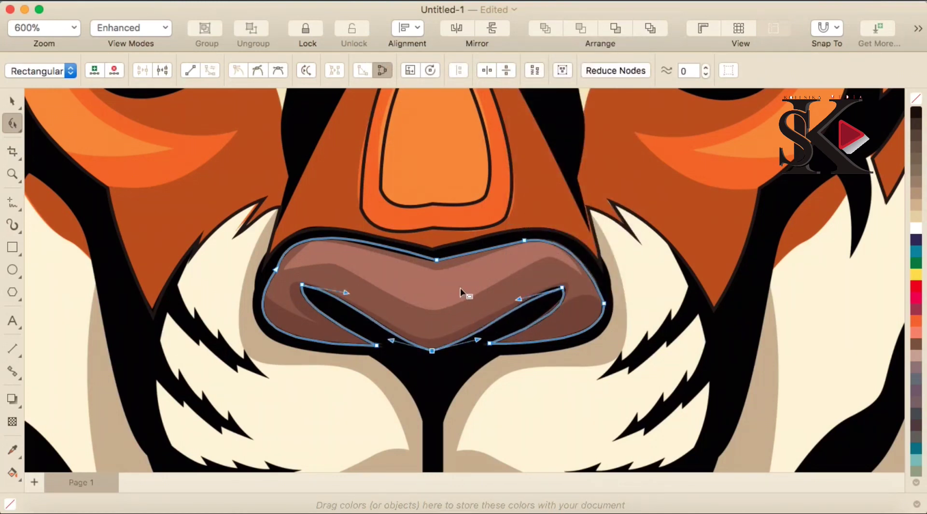
Draw a rectangle over the nose pad's pink highlight, convert it to curves, place its upper-right nodes and curve the top-right edge
key(F6)
mouse_move(401, 269)
mouse_down()
mouse_move(464, 295)
mouse_move(579, 276)
mouse_up()
key(F10)
right_click(449, 294)
click(483, 104)
scroll(561, 251, up, 1)
drag(368, 289, 441, 252)
right_click(508, 273)
click(544, 340)
drag(537, 281, 546, 248)
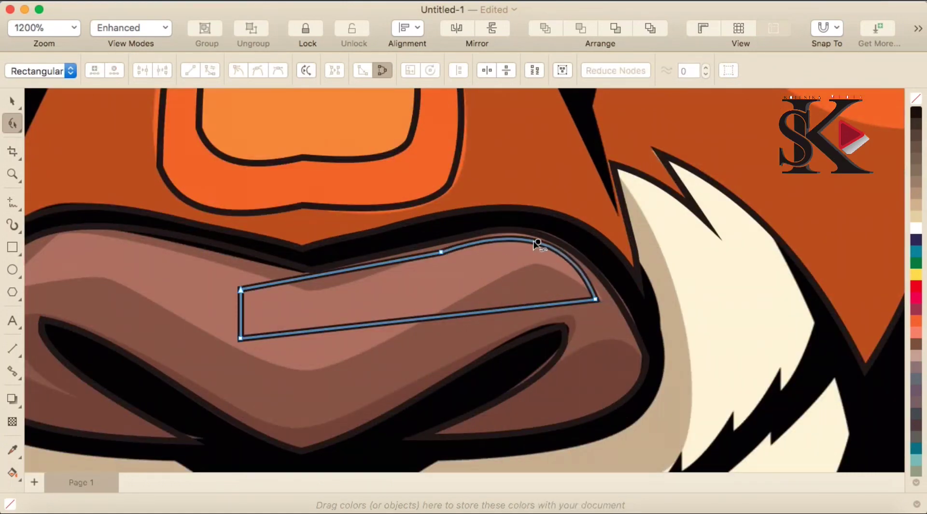
Set the pink highlight's upper-left corner and centre dip with nodes, and curve the edge between them
drag(240, 291, 54, 237)
double_click(367, 249)
drag(367, 249, 314, 289)
right_click(142, 256)
click(206, 334)
drag(144, 255, 179, 254)
Place nodes at the highlight's bottom centre and lower-right bend, and curve the lower-right edge to its tip
scroll(99, 279, down, 2)
drag(416, 300, 486, 330)
click(726, 275)
double_click(724, 272)
drag(724, 272, 709, 226)
right_click(735, 240)
click(773, 336)
Place a node at the highlight's lower-left bend, and curve the lower-left edge and both sides of the central V
double_click(262, 275)
drag(263, 275, 279, 240)
right_click(239, 245)
click(276, 339)
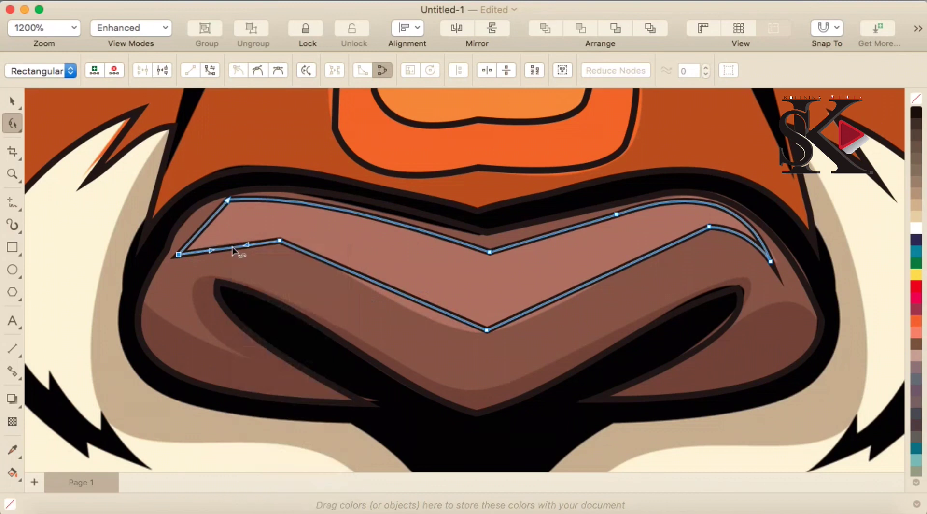
right_click(404, 296)
click(449, 338)
right_click(574, 289)
click(619, 338)
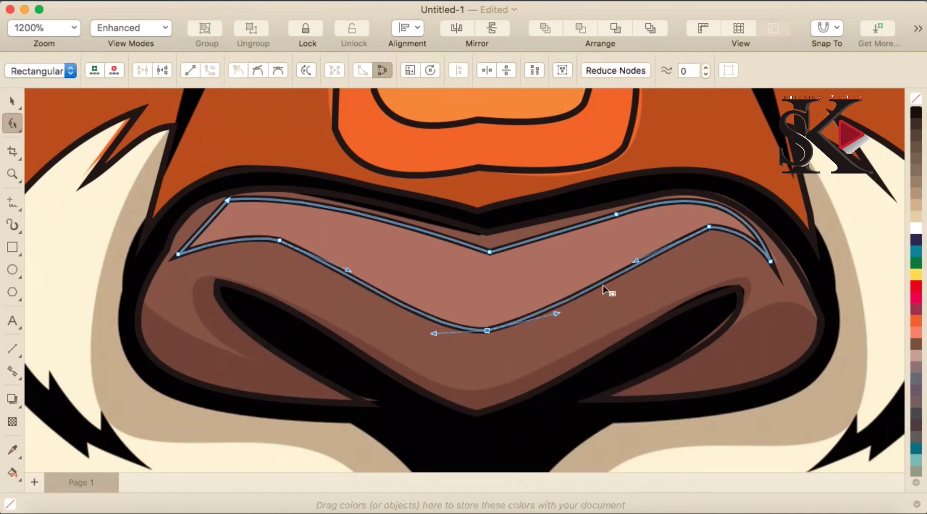
Draw a small rectangle over the dark shade beside the left nostril
key(F6)
drag(197, 327, 269, 377)
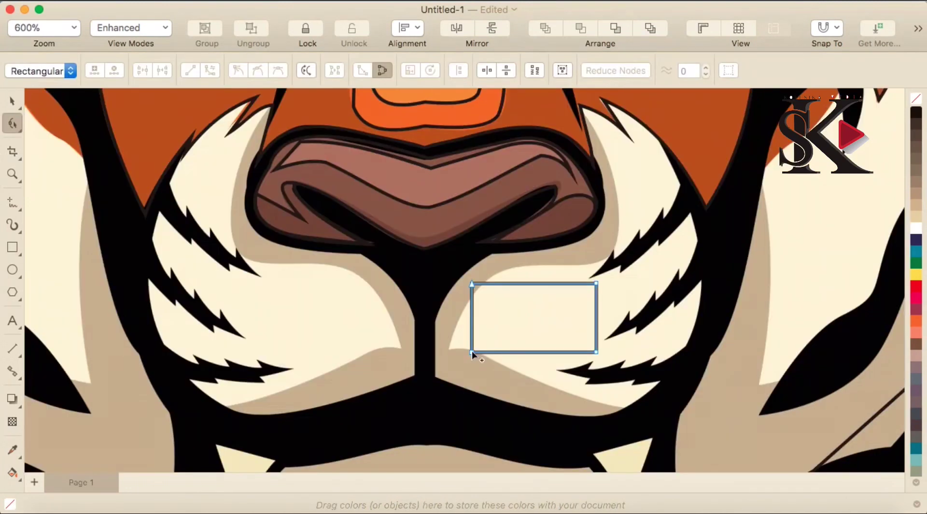
Convert the right muzzle's rectangle to curves, place nodes along the upper whisker stripe and curve the patch's outer edge
right_click(531, 303)
click(551, 124)
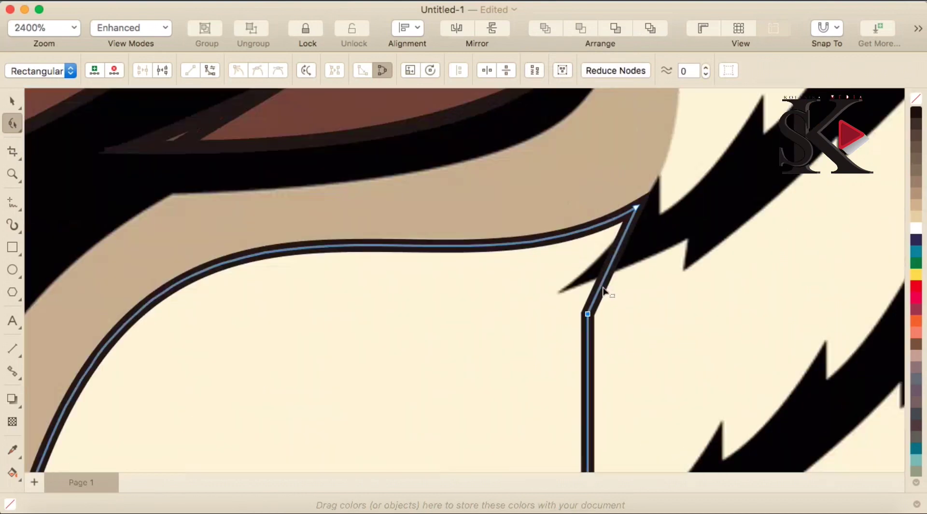
mouse_move(601, 245)
mouse_down()
mouse_move(694, 249)
mouse_move(683, 278)
mouse_up()
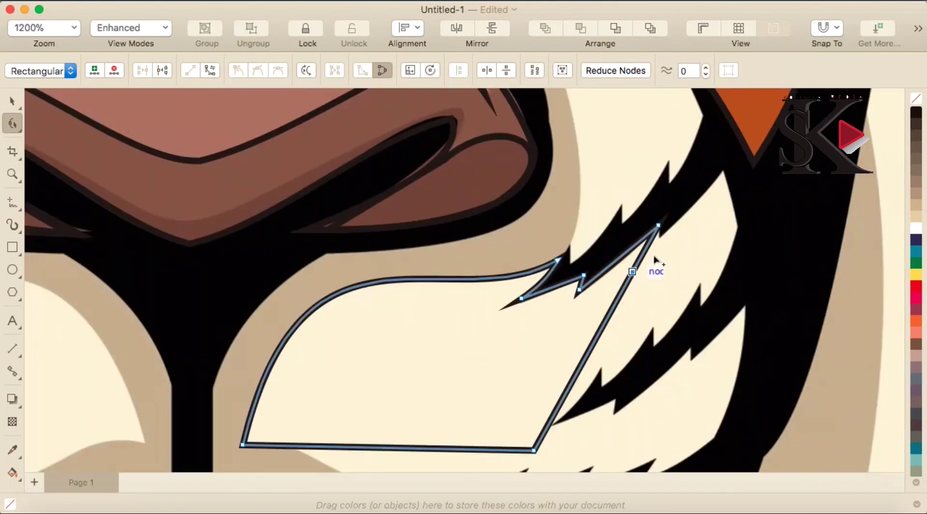
drag(660, 258, 667, 258)
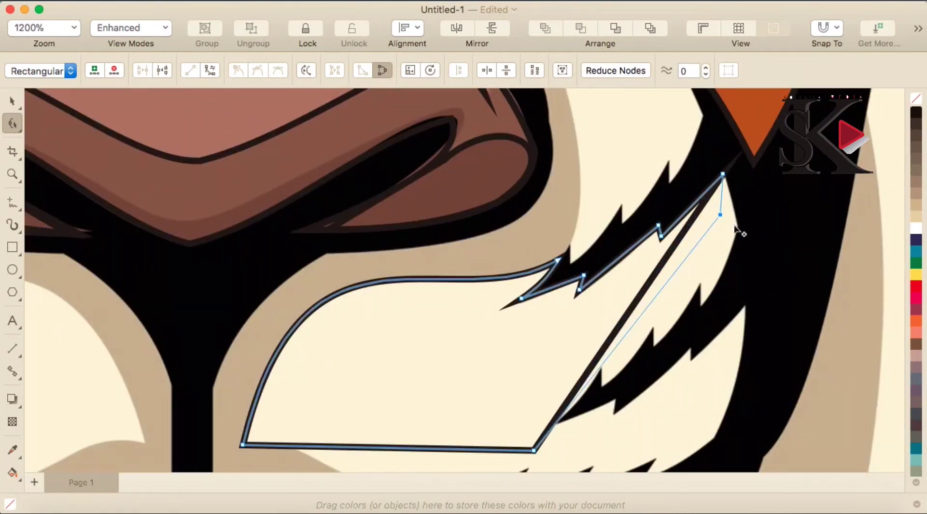
right_click(728, 263)
click(776, 338)
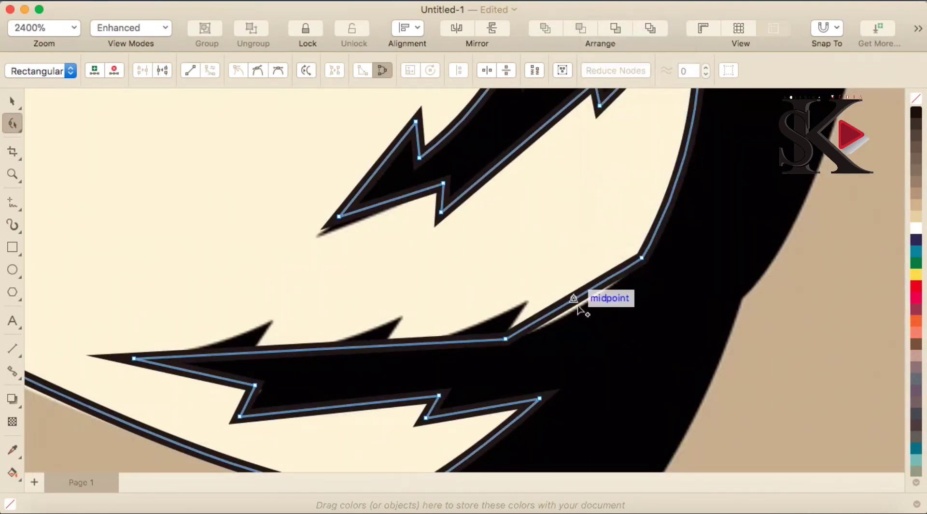
Add jagged nodes along the top of the lowest right whisker stripe and curve the segments between them
drag(586, 296, 265, 342)
click(455, 328)
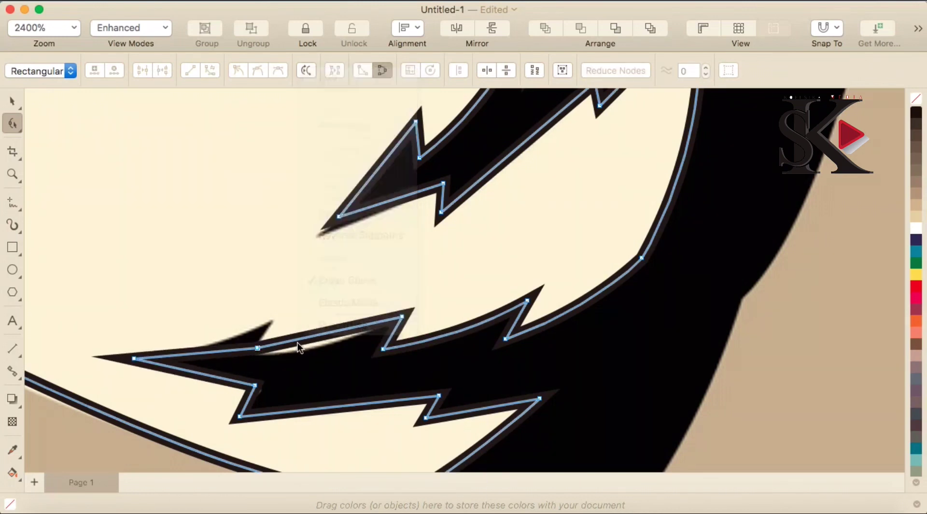
click(324, 337)
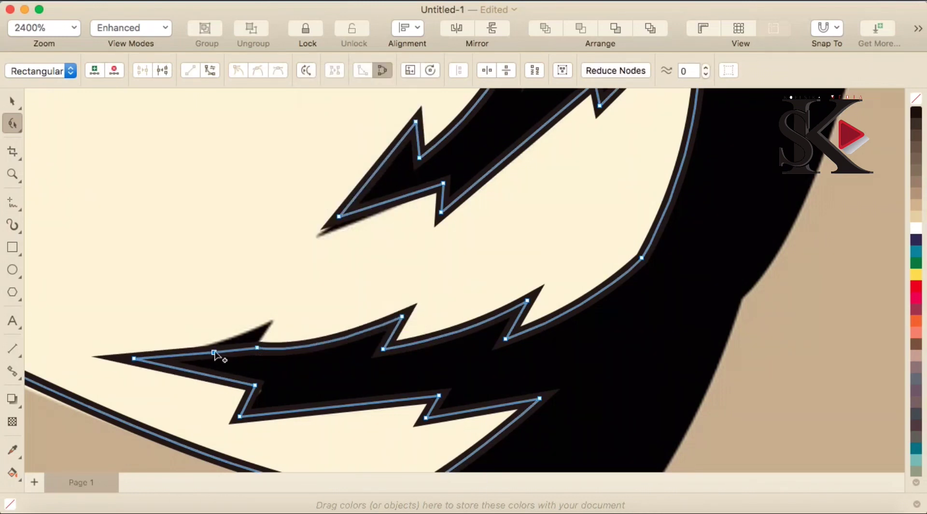
right_click(213, 353)
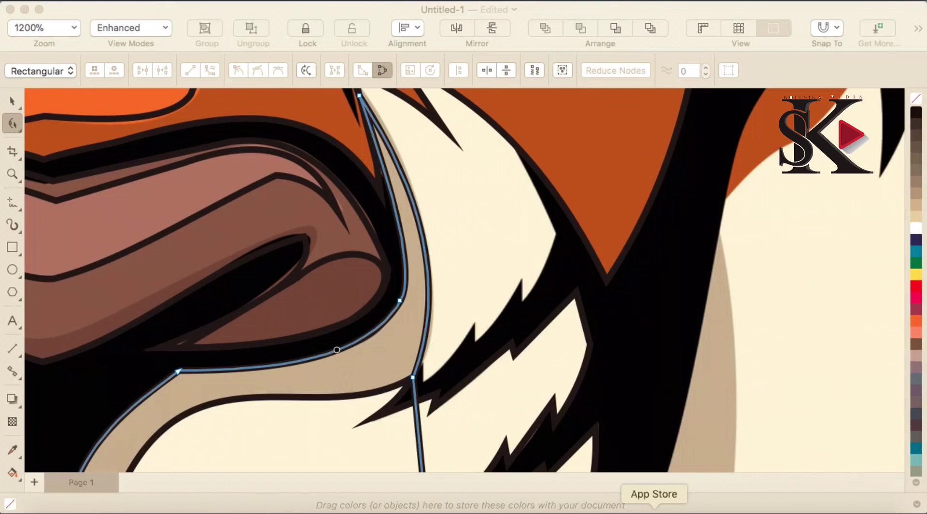
Place an inner-edge node on the right muzzle's beige shadow and curve the edge below the nose
scroll(536, 244, down, 1)
scroll(475, 319, up, 2)
double_click(476, 320)
scroll(476, 321, down, 2)
drag(476, 321, 369, 325)
scroll(412, 314, up, 1)
right_click(430, 323)
click(466, 145)
click(466, 318)
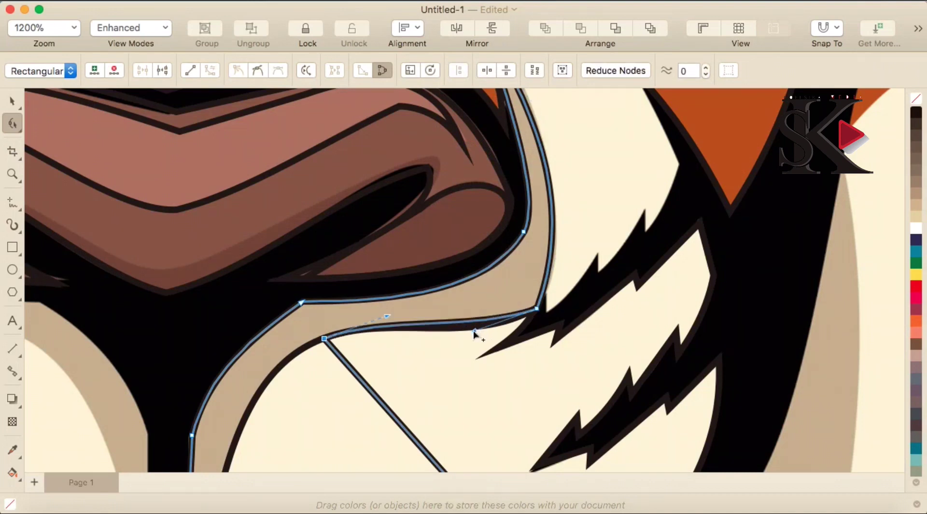
drag(477, 329, 475, 339)
Place the beige shadow's remaining inner nodes and curve its edges down to the lower-right tip of the muzzle
scroll(476, 341, down, 2)
scroll(429, 384, up, 2)
double_click(553, 306)
drag(553, 307, 362, 365)
click(427, 269)
drag(427, 269, 407, 252)
scroll(430, 286, down, 2)
scroll(444, 325, up, 2)
right_click(490, 316)
click(563, 142)
drag(558, 357, 555, 364)
scroll(560, 365, down, 2)
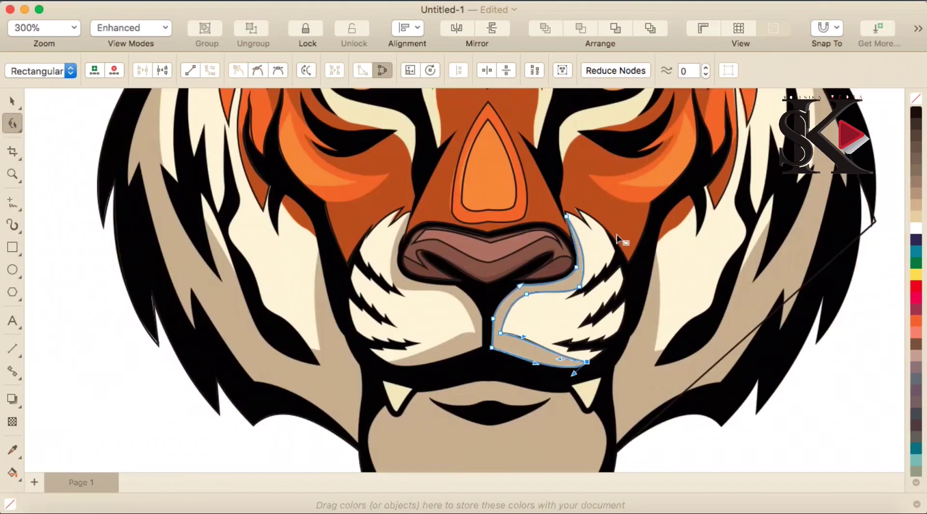
Draw another rectangle on the right side of the face and convert it to curves
scroll(604, 258, up, 2)
click(15, 248)
mouse_move(505, 182)
mouse_down()
mouse_move(608, 249)
mouse_move(505, 151)
mouse_up()
click(12, 124)
right_click(537, 182)
click(551, 149)
Add nodes to the new face shape and move them to the corners of the illustrated patch
scroll(551, 149, down, 2)
scroll(527, 131, up, 2)
double_click(592, 193)
drag(593, 194, 615, 223)
drag(707, 305, 708, 305)
double_click(650, 240)
drag(650, 240, 667, 218)
right_click(554, 173)
click(571, 189)
Reposition the face shape's lower nodes and curve the edge between them
drag(678, 355, 672, 368)
drag(576, 302, 575, 434)
right_click(548, 321)
click(556, 151)
drag(552, 335, 578, 342)
scroll(590, 357, down, 1)
scroll(536, 224, up, 2)
Add further nodes along the traced patch and curve the adjoining segment
drag(534, 218, 533, 248)
double_click(631, 169)
mouse_move(631, 169)
mouse_down()
mouse_move(632, 141)
mouse_move(634, 168)
mouse_up()
double_click(644, 134)
right_click(582, 195)
click(594, 295)
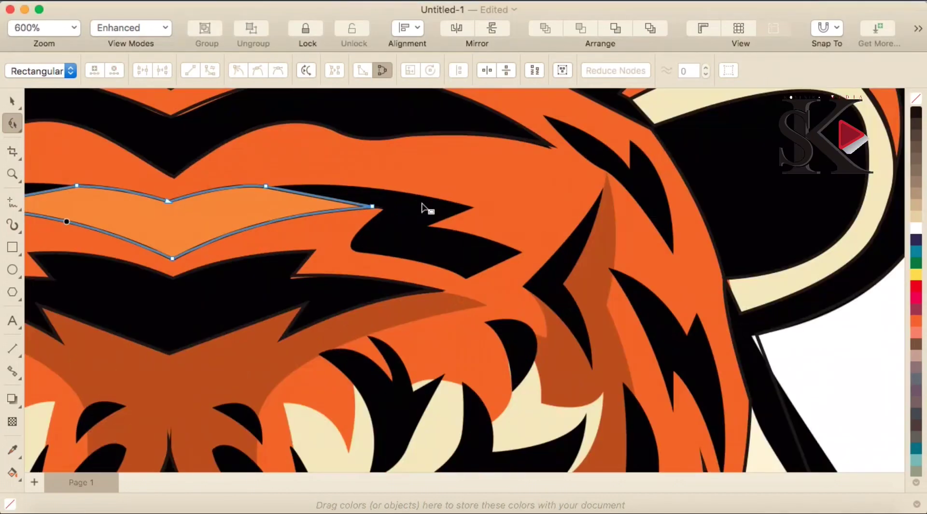
Draw a rectangle over the right black forehead stripe, convert it to curves, fit the lower prong's corners and curve its top edge
key(F6)
drag(405, 211, 472, 273)
key(ctrl+q)
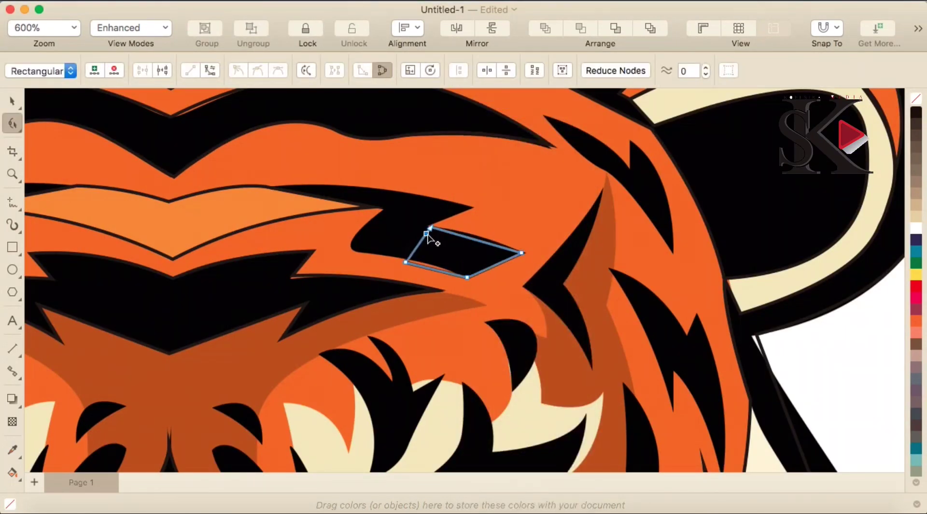
drag(426, 234, 389, 221)
scroll(448, 223, up, 1)
right_click(477, 248)
click(489, 348)
drag(496, 253, 497, 244)
Place nodes at the forehead stripe's upper prong tip and far-left point, and curve the long top edge between them
drag(332, 217, 497, 188)
double_click(436, 240)
drag(436, 239, 96, 153)
right_click(250, 166)
click(299, 259)
drag(295, 170, 294, 149)
Place the forehead stripe's lower-left node, and curve its bottom edge and inner left edge
drag(361, 301, 289, 285)
right_click(383, 308)
click(424, 137)
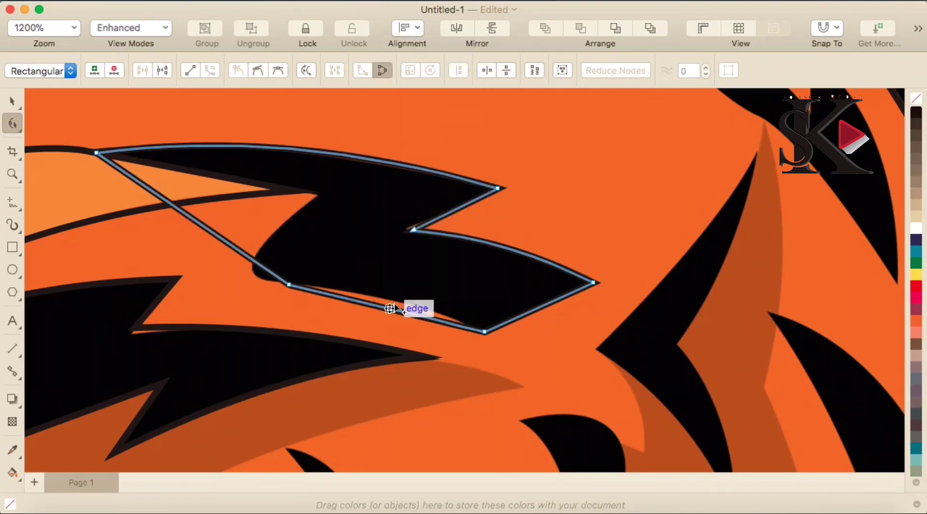
right_click(294, 190)
click(347, 321)
scroll(437, 297, down, 4)
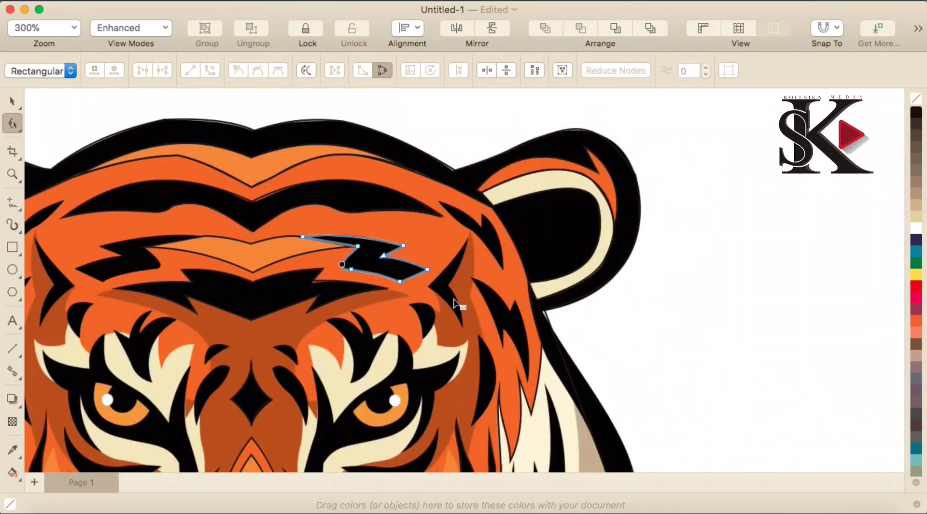
Draw a rectangle on the black temple stripe, convert it to curves, place its upper and lower tips and curve the lower edge
scroll(437, 297, up, 2)
key(F6)
right_click(439, 248)
click(487, 103)
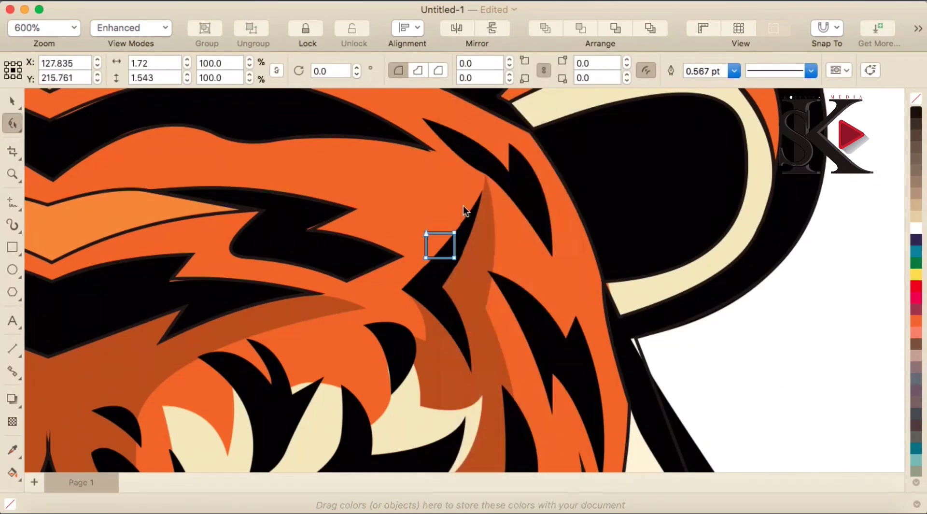
drag(454, 233, 483, 192)
scroll(447, 291, up, 1)
drag(474, 375, 476, 346)
right_click(462, 351)
click(498, 171)
Curve the temple stripe's upper edges and delete the surplus corner node at its lower left
right_click(484, 175)
click(521, 269)
right_click(441, 189)
click(506, 286)
right_click(357, 362)
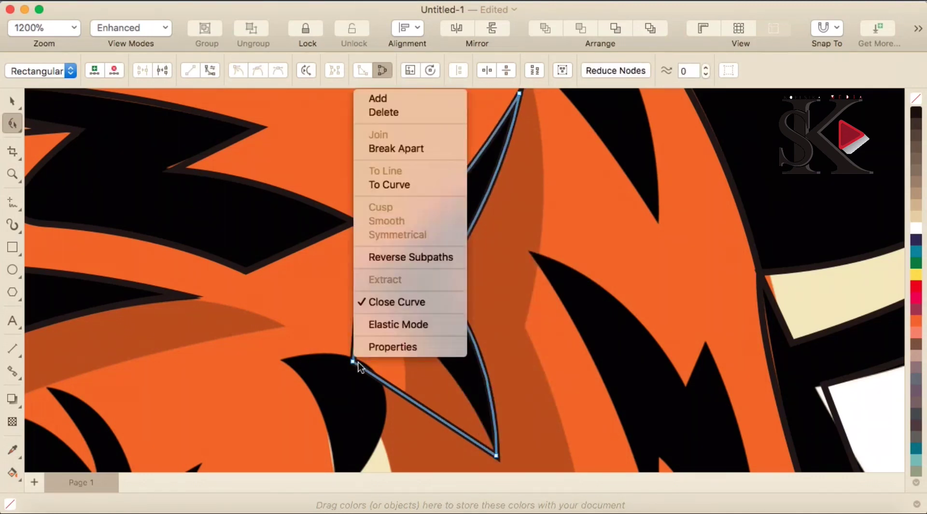
click(382, 110)
scroll(434, 350, down, 3)
Draw a rectangle on the black stripe beside the ear, convert it to curves, place its three tips and curve the outer edge
scroll(437, 354, down, 5)
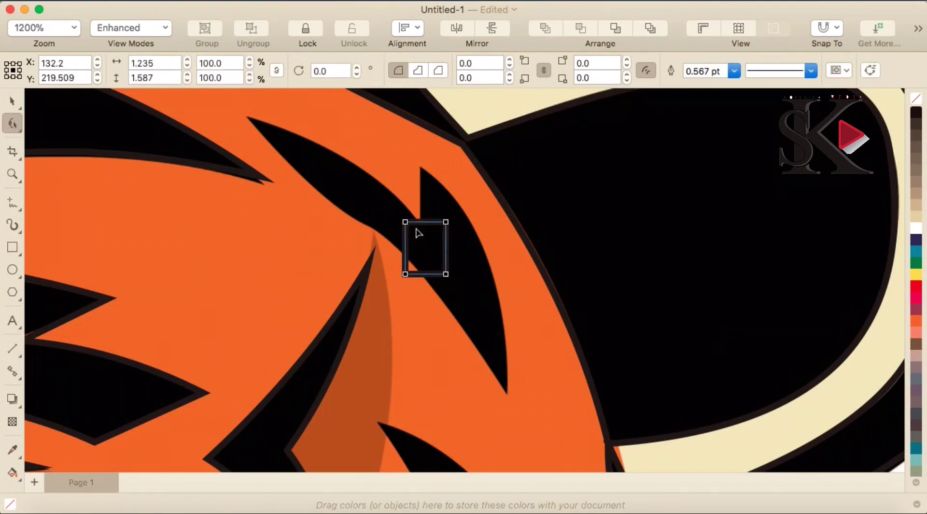
right_click(418, 233)
click(471, 100)
drag(446, 222, 423, 170)
drag(446, 274, 507, 396)
drag(464, 281, 490, 282)
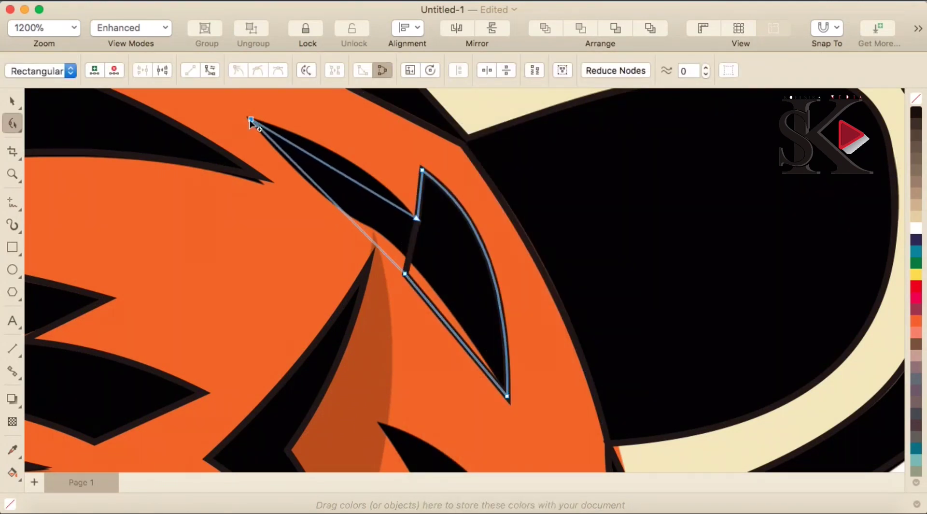
drag(257, 119, 246, 115)
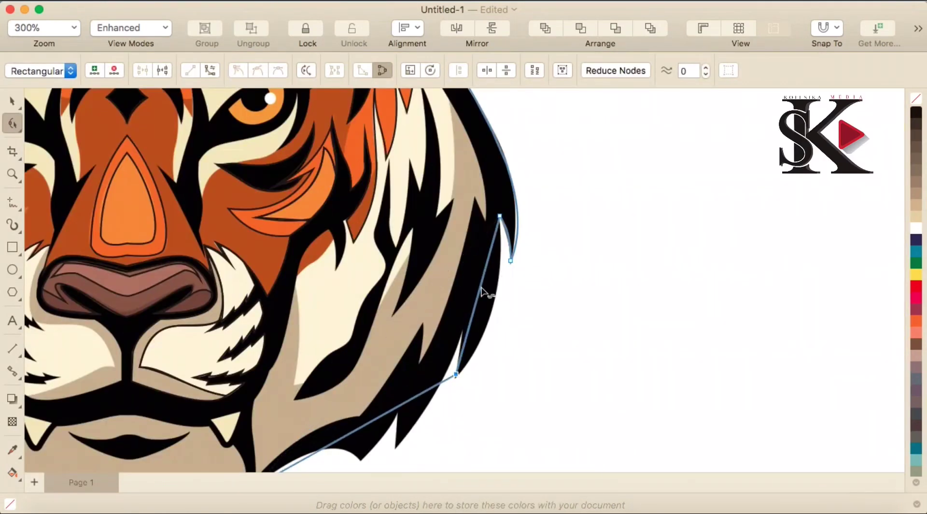
Curve the head outline along the right fur tufts and place a node at the next lower tuft's tip
drag(481, 289, 491, 310)
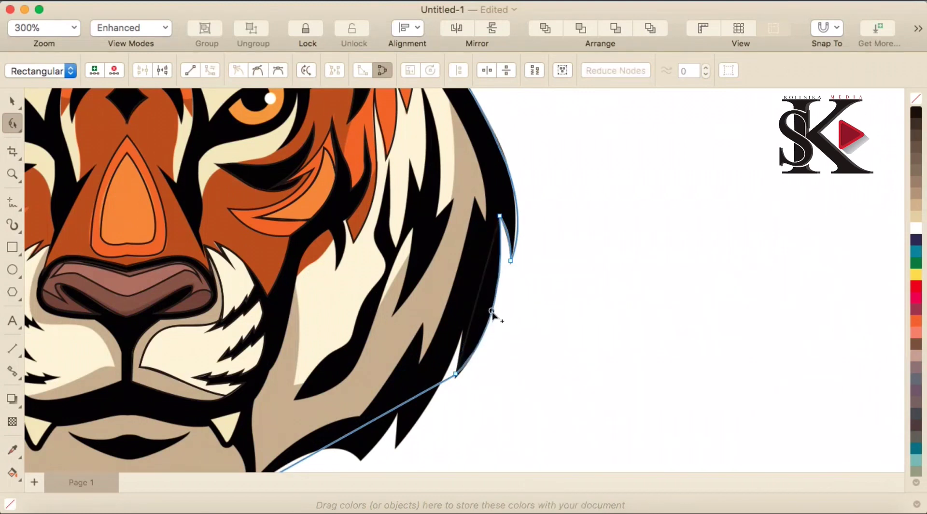
drag(395, 384, 394, 450)
right_click(427, 391)
click(460, 224)
drag(425, 398, 430, 403)
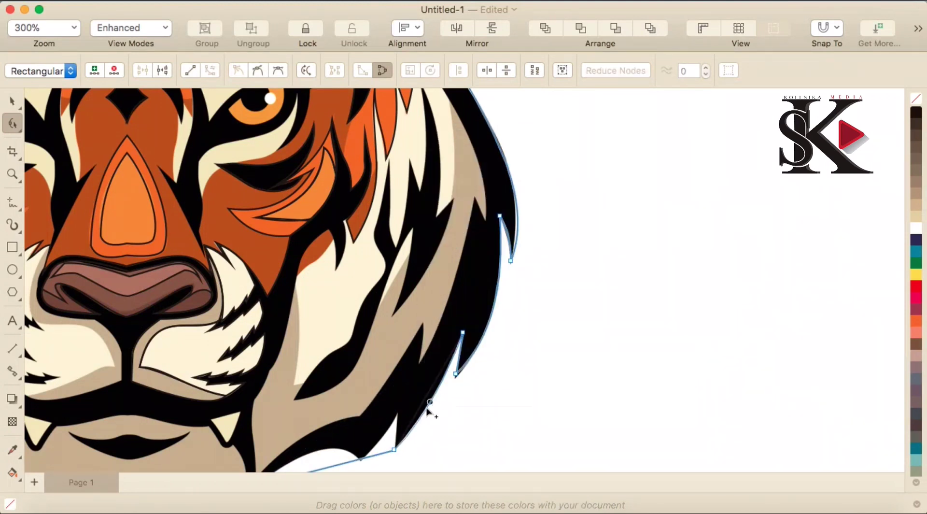
Place a node at the head outline's lowest right tuft, curve the tuft's edge and bow the bottom edge along the chin
scroll(370, 447, up, 1)
double_click(464, 247)
drag(464, 247, 448, 306)
right_click(482, 265)
click(517, 338)
drag(484, 264, 488, 270)
right_click(338, 332)
click(399, 158)
drag(363, 327, 326, 418)
Draw a rectangle on the next black face marking, convert it to curves, place a corner node and curve the lower edge
scroll(345, 359, down, 2)
click(14, 254)
right_click(343, 304)
click(379, 118)
scroll(317, 334, up, 2)
drag(489, 267, 534, 299)
right_click(429, 358)
click(464, 188)
drag(432, 362, 432, 336)
Reposition a corner node of the next face marking's shape and curve the edge beside it
scroll(432, 336, down, 4)
scroll(502, 227, up, 2)
drag(505, 240, 528, 197)
right_click(524, 179)
click(556, 284)
drag(529, 133, 507, 111)
Add nodes to the marking's shape, place one at the tip and bend the adjoining edge to the artwork
double_click(516, 216)
double_click(524, 178)
drag(524, 178, 543, 226)
right_click(529, 176)
click(561, 282)
scroll(532, 215, up, 2)
drag(523, 157, 532, 178)
scroll(534, 185, down, 1)
scroll(501, 229, down, 1)
Add a node on the traced black marking, pull it down to the lower tip and curve the upper edge
double_click(426, 212)
drag(426, 212, 440, 321)
right_click(463, 229)
click(501, 325)
drag(468, 215, 491, 220)
Curve the edges of the black markings around the nose bridge, including the upper edge of the small stripe above it
click(422, 324)
drag(422, 327, 452, 269)
drag(404, 380, 397, 376)
right_click(422, 325)
click(456, 151)
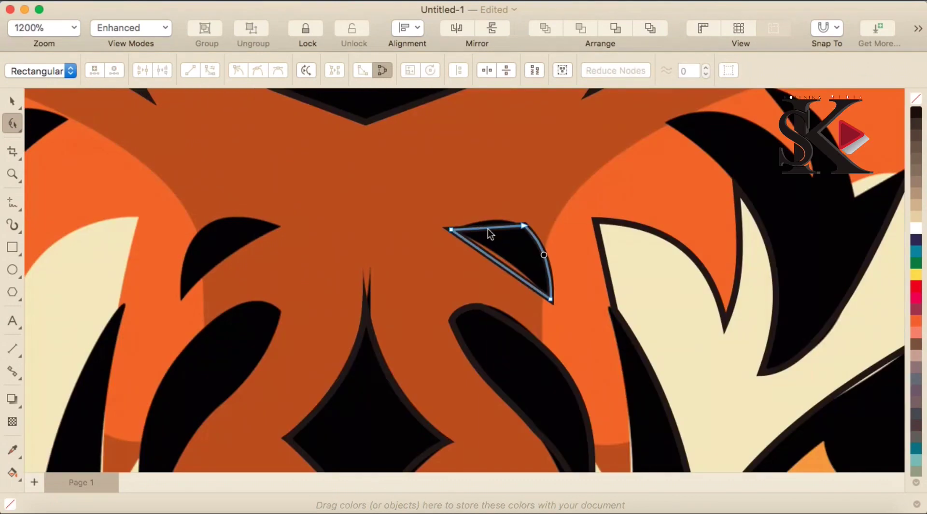
right_click(487, 229)
click(501, 261)
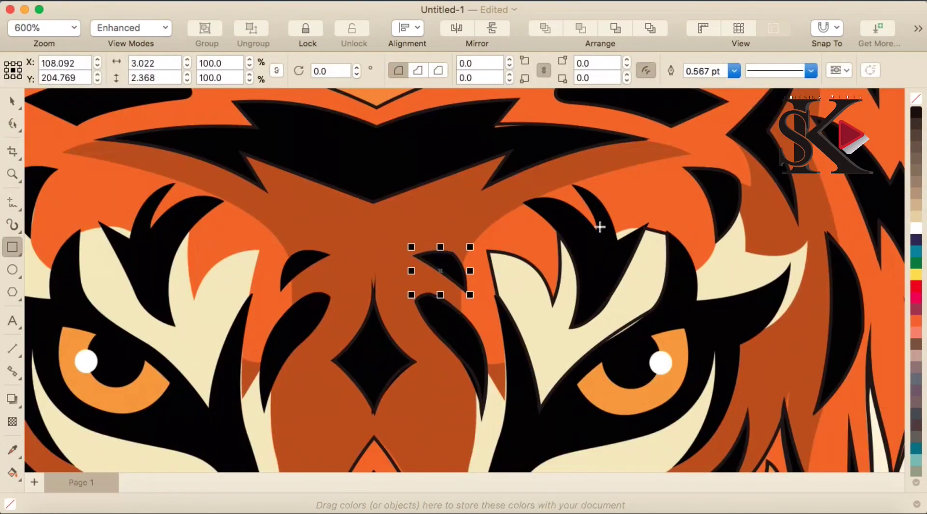
Draw a rectangle on the black brow stripe above the right eye, convert it to curves and place its upper and side tips
drag(439, 269, 594, 224)
key(a)
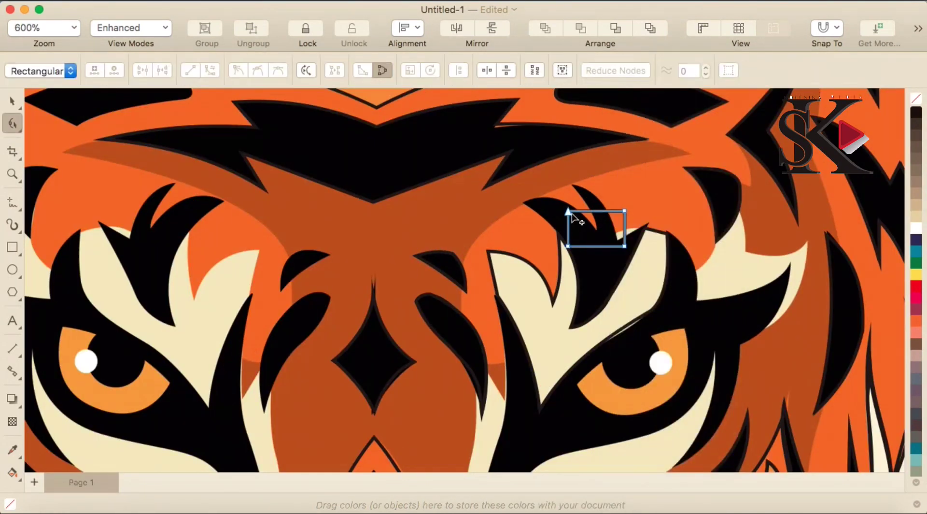
scroll(556, 234, up, 4)
scroll(506, 190, down, 1)
drag(662, 174, 560, 125)
double_click(633, 226)
double_click(620, 195)
drag(620, 194, 703, 208)
double_click(660, 257)
Curve the brow stripe's upper arc and the edges on both sides of its pointed upper tip
right_click(532, 182)
click(550, 221)
drag(521, 177, 534, 152)
right_click(598, 168)
click(616, 208)
mouse_move(601, 173)
mouse_down()
mouse_move(618, 154)
mouse_move(593, 162)
mouse_up()
right_click(579, 156)
click(623, 252)
Add a node at the brow stripe's long lower tip and turn the adjoining edge into a curve
double_click(621, 257)
drag(621, 257, 559, 406)
right_click(609, 342)
click(673, 166)
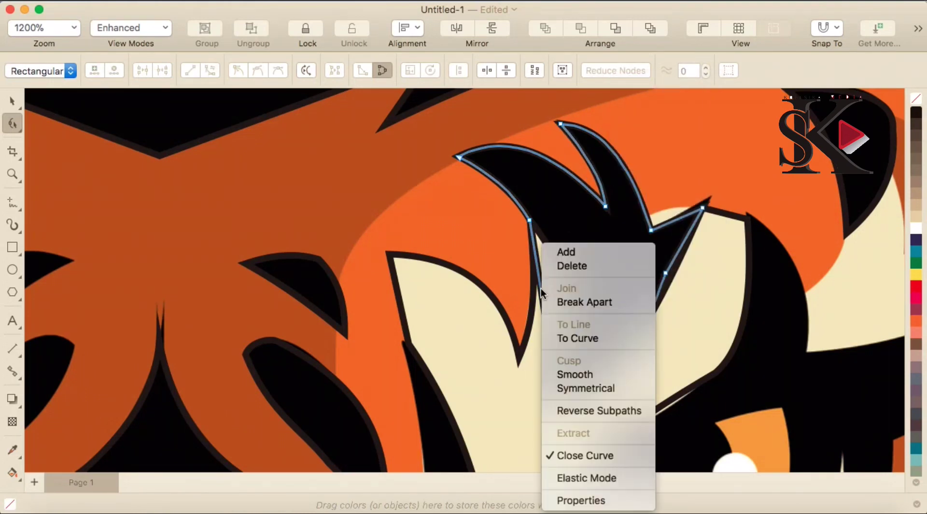
Draw a rectangle on the cream patch beside the right eye, convert it to curves, place its two right tips and curve the outer edge
scroll(584, 373, down, 2)
scroll(582, 242, up, 2)
key(F6)
drag(568, 230, 626, 272)
key(F10)
right_click(594, 273)
click(692, 108)
drag(625, 230, 752, 184)
drag(626, 273, 669, 358)
right_click(720, 254)
click(739, 338)
drag(712, 267, 728, 283)
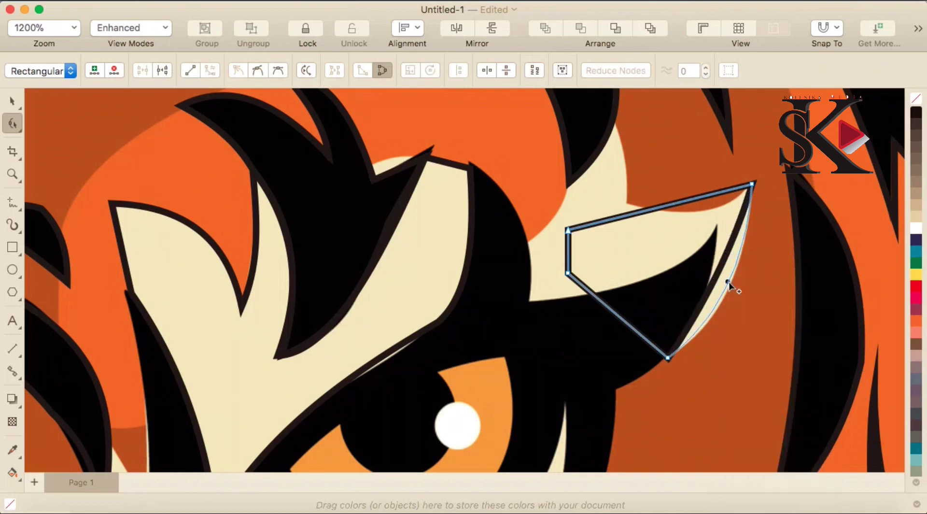
Add a node at the cream patch's inner notch and curve the edge running down to the lower tip
double_click(620, 317)
drag(620, 317, 717, 226)
right_click(694, 289)
click(715, 338)
drag(700, 270, 714, 282)
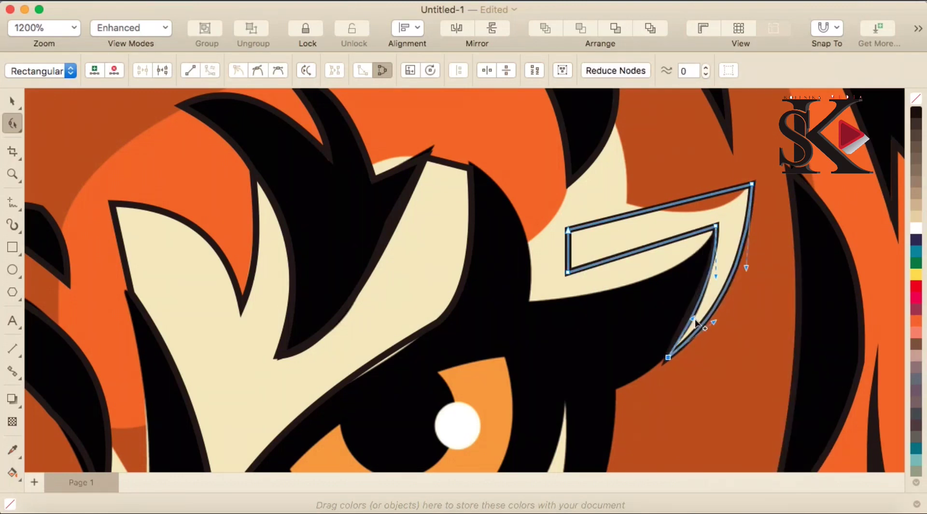
Move the cream patch's two left corners onto the artwork and curve its lower edge
drag(567, 272, 528, 300)
drag(567, 231, 530, 243)
right_click(658, 249)
click(678, 337)
drag(632, 260, 647, 281)
Place a node at the dip in the cream patch's upper edge and curve the edge out to the right tip
double_click(629, 217)
drag(629, 216, 626, 204)
right_click(691, 194)
click(712, 288)
drag(692, 211, 692, 213)
Place a node at the cream patch's upper tip and curve the edges descending on both sides of it
double_click(602, 214)
drag(602, 214, 611, 125)
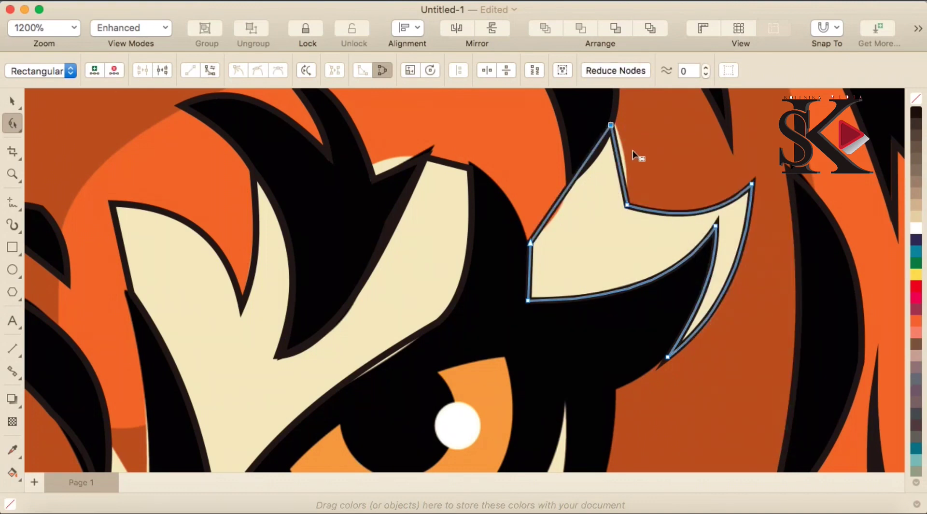
right_click(618, 152)
click(638, 245)
drag(619, 165, 621, 161)
right_click(558, 204)
click(594, 302)
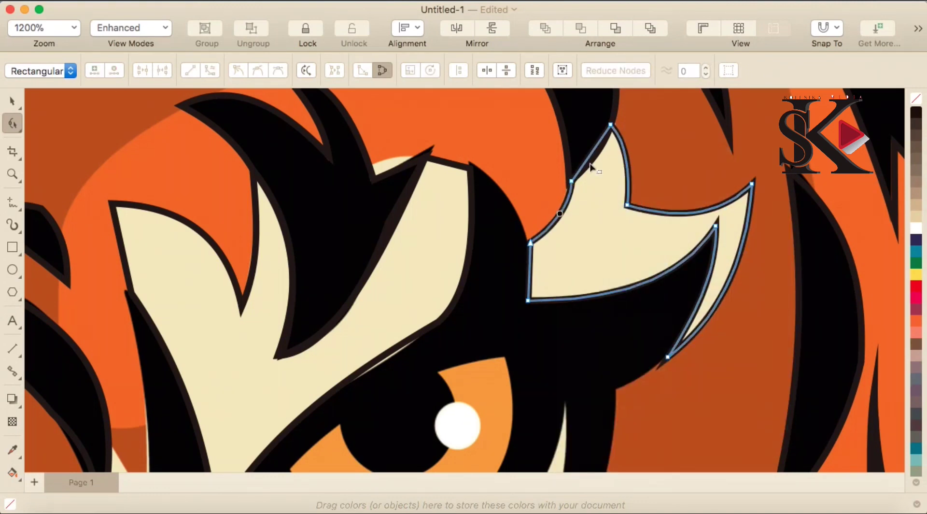
Draw a rectangle on the black area between the nose bridge and right eye, convert it to curves and place its upper nodes at the tip
scroll(552, 269, down, 5)
scroll(517, 318, up, 1)
click(13, 248)
drag(426, 339, 466, 366)
click(12, 124)
right_click(444, 351)
click(518, 109)
drag(426, 339, 418, 269)
drag(419, 251, 416, 225)
drag(419, 269, 405, 210)
Add a node along the upper edge of the black eye area and curve the edges bordering the cream patch
double_click(447, 300)
drag(447, 301, 562, 219)
right_click(428, 272)
click(459, 367)
drag(425, 269, 434, 265)
right_click(507, 268)
click(562, 338)
drag(506, 268, 598, 195)
Add nodes farther along the black eye area, curve its upper edges and place a node towards its outer corner
double_click(546, 244)
scroll(594, 146, up, 1)
double_click(567, 289)
right_click(571, 191)
click(622, 263)
right_click(541, 222)
click(593, 295)
drag(541, 222, 554, 224)
scroll(597, 264, down, 1)
double_click(591, 288)
drag(591, 289, 697, 235)
drag(651, 274, 644, 313)
key(super+z)
key(super+z)
Add a node on the outer lower edge of the black eye area and turn the neighbouring segments into curves
double_click(648, 276)
right_click(677, 259)
click(722, 331)
right_click(655, 252)
click(683, 325)
Move the lower node to the cream strip's tip beside the nose and curve the inner edge under the eye
scroll(540, 321, down, 2)
scroll(516, 404, up, 2)
drag(498, 177, 451, 256)
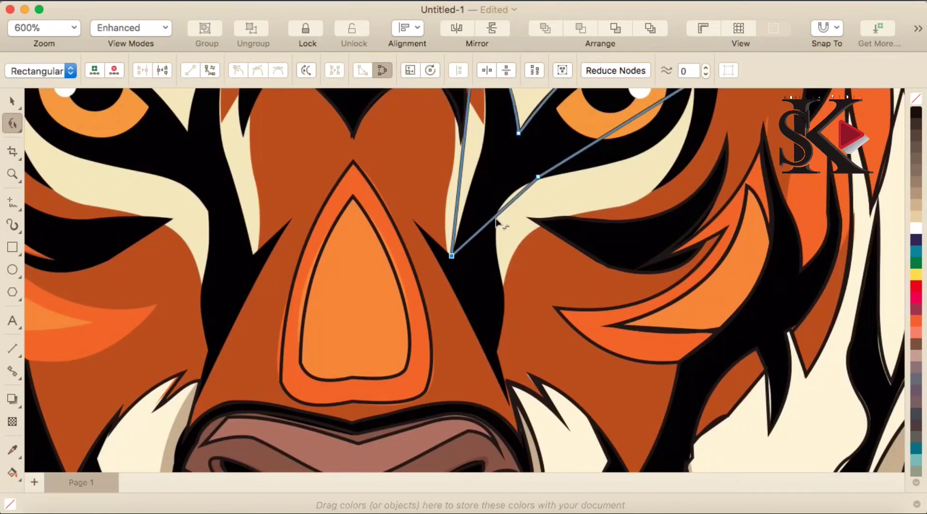
double_click(519, 235)
right_click(516, 195)
drag(519, 236, 512, 190)
click(551, 291)
Curve the edge beside the cheek and place nodes at the black area's tip beside the nose and at its lower end
right_click(499, 243)
click(535, 339)
drag(499, 249, 414, 221)
double_click(479, 281)
drag(479, 281, 511, 407)
Add a node at the narrow waist above the muzzle and curve the edge along the cream strip beside the nose
scroll(512, 414, up, 1)
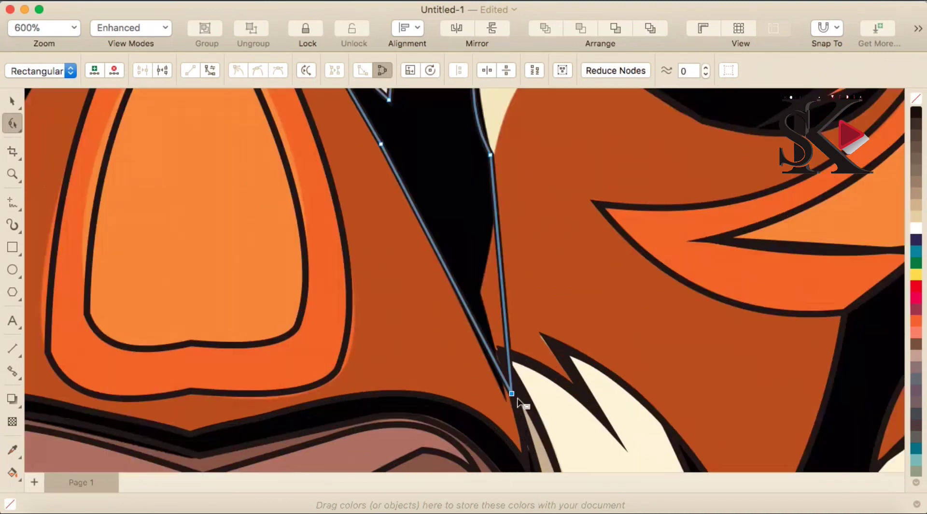
scroll(517, 396, down, 1)
scroll(546, 423, up, 1)
double_click(470, 240)
drag(470, 240, 463, 182)
scroll(459, 187, down, 3)
right_click(446, 175)
click(481, 271)
click(429, 314)
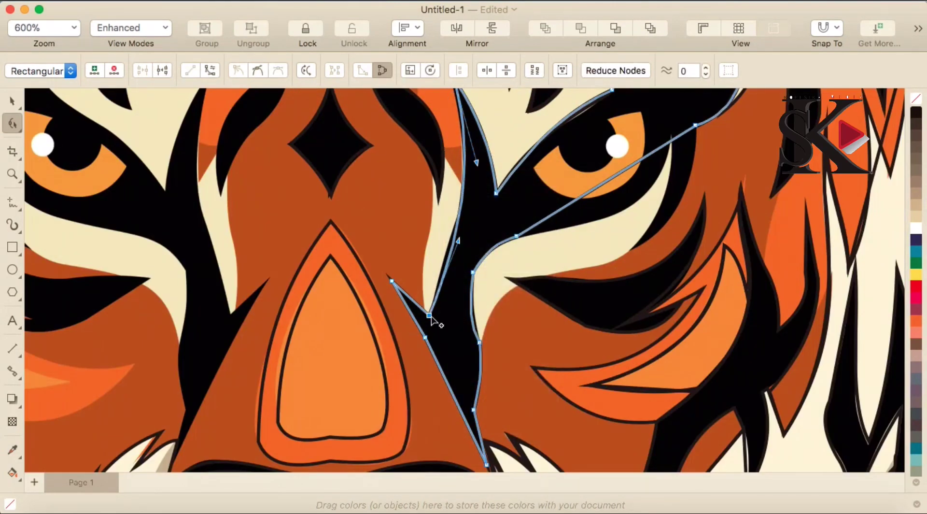
Add a node at the black eye area's outer lower end beside the cheek stripe and curve its outer edge
scroll(454, 239, down, 1)
scroll(473, 205, up, 1)
double_click(610, 227)
drag(610, 227, 578, 333)
right_click(608, 273)
click(650, 339)
drag(610, 271, 628, 284)
Add a node at the upper tip of the cream strip under the eye and curve the edges on both sides of it
double_click(559, 331)
drag(559, 331, 617, 222)
right_click(605, 255)
click(642, 337)
drag(602, 265, 574, 289)
right_click(545, 270)
click(582, 339)
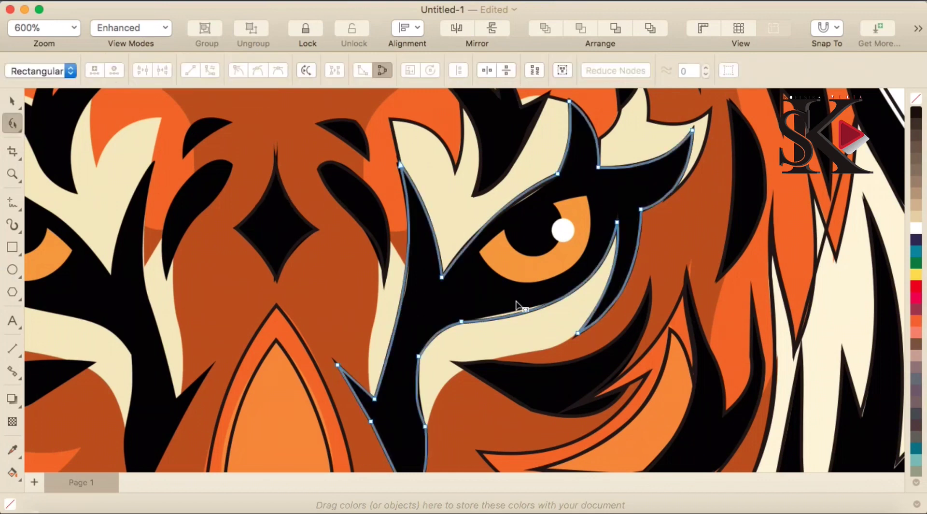
Draw a rectangle on the cream strip under the eye, convert it to curves and move its corners onto the strip
scroll(518, 307, up, 4)
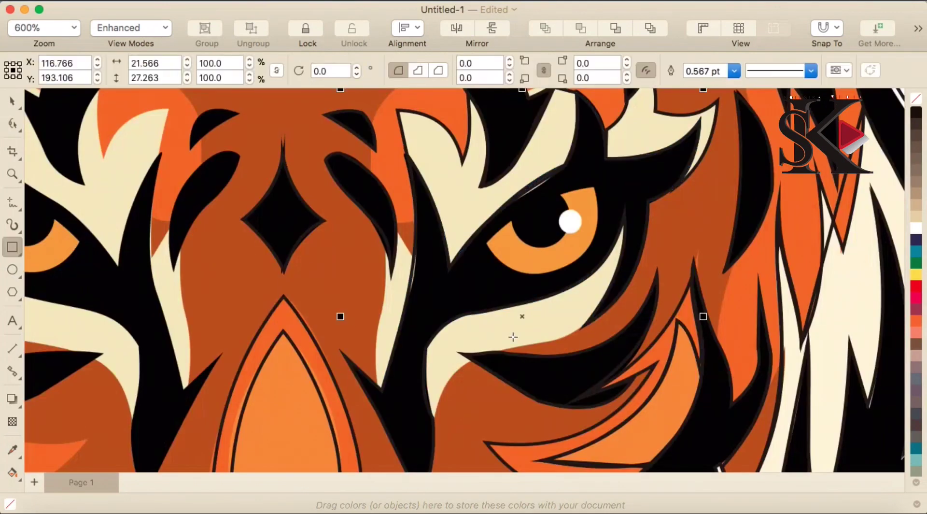
key(F10)
right_click(521, 332)
mouse_move(493, 321)
mouse_down()
mouse_move(526, 341)
mouse_move(627, 228)
mouse_up()
click(580, 106)
drag(527, 342, 586, 326)
drag(493, 342, 505, 354)
scroll(536, 352, up, 2)
scroll(558, 320, up, 2)
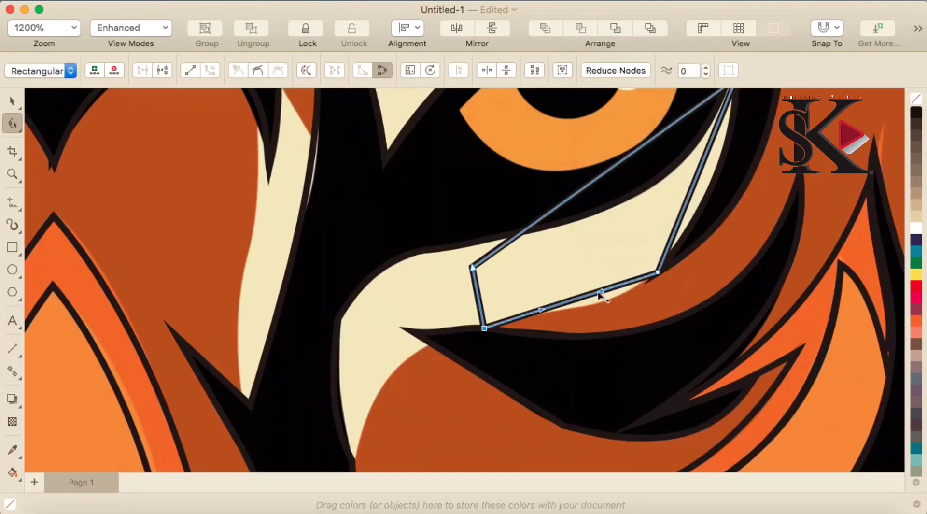
Turn the cream shape's outer edge into a curve and bend it along the strip beside the cheek
right_click(703, 157)
click(739, 251)
click(707, 167)
click(700, 164)
drag(698, 168, 713, 179)
Place a node at the black cheek stripe's tip and add nodes at the cream strip's lower tip and inner bend
scroll(614, 166, down, 2)
scroll(547, 237, up, 2)
drag(480, 259, 480, 260)
double_click(510, 228)
drag(510, 228, 419, 387)
double_click(460, 229)
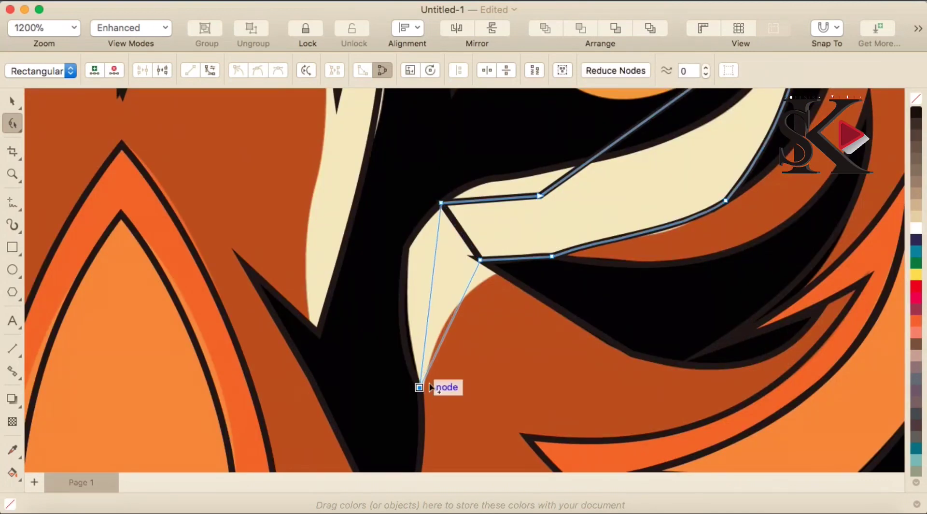
Curve the cream strip's edge facing the nose, add a node beside the cheek stripe's tip and curve the edge down to the lower tip
right_click(431, 279)
click(467, 373)
drag(432, 277, 407, 270)
double_click(475, 269)
drag(476, 270, 494, 273)
right_click(456, 331)
click(492, 133)
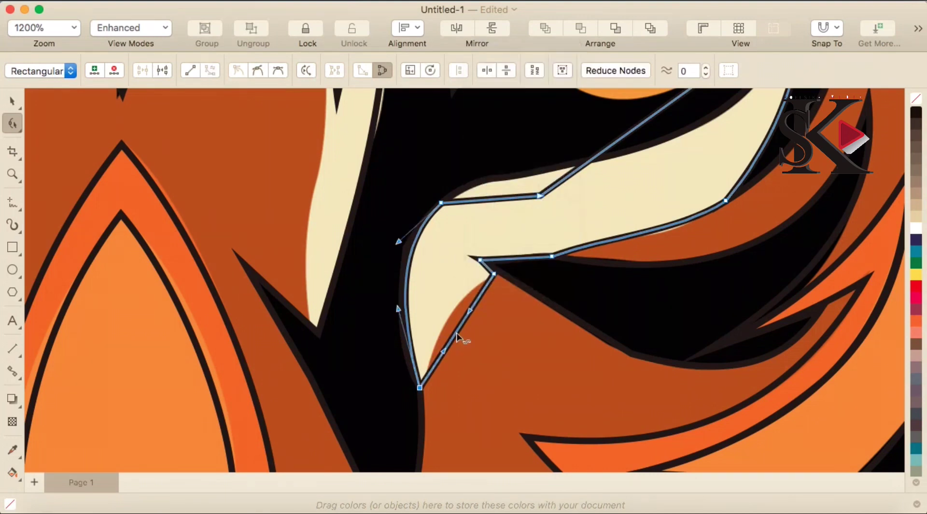
drag(456, 331, 448, 322)
scroll(492, 295, down, 1)
scroll(574, 251, up, 1)
Adjust the cream strip's lower node and bend its upper edge into a curve below the eye
click(469, 300)
drag(524, 281, 532, 284)
double_click(504, 208)
scroll(501, 211, down, 1)
right_click(544, 178)
click(580, 271)
drag(556, 172, 569, 187)
Curve the remaining upper segments of the cream strip around its inner bend
right_click(479, 226)
click(498, 248)
right_click(452, 224)
click(487, 318)
scroll(454, 230, up, 1)
drag(460, 214, 459, 202)
scroll(510, 205, down, 1)
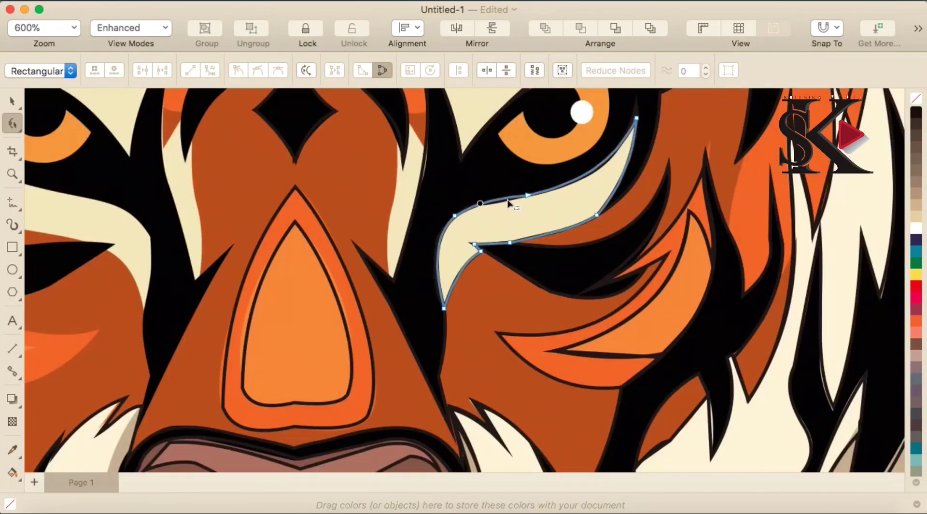
Draw a rectangle over the eye's orange iris, convert it to curves and move its upper corners to the iris's upper end
click(13, 248)
scroll(544, 170, up, 1)
drag(506, 162, 578, 234)
click(13, 124)
right_click(512, 193)
click(573, 106)
scroll(574, 167, up, 1)
drag(578, 178, 607, 118)
drag(507, 178, 543, 129)
Add nodes to the dark orange shape at the eye's outer corner and at the inner tip under the eye, curving the upper edge
scroll(684, 440, up, 2)
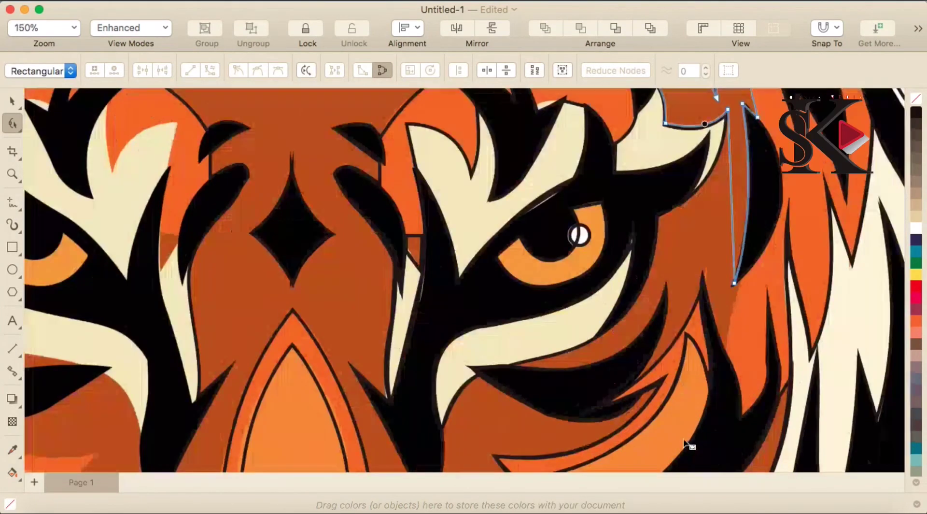
double_click(731, 200)
drag(731, 200, 658, 213)
right_click(691, 163)
click(746, 260)
drag(692, 163, 706, 178)
double_click(690, 244)
drag(690, 244, 517, 367)
Place the dark orange shape's nodes at the points beside the outer fur and around the black cheek stripes
scroll(730, 289, up, 2)
double_click(685, 227)
drag(721, 206, 749, 200)
right_click(720, 241)
double_click(720, 241)
scroll(730, 283, down, 2)
drag(733, 278, 715, 331)
double_click(630, 339)
drag(631, 339, 659, 271)
drag(624, 369, 625, 367)
Curve the dark orange shape's edges along the black cheek stripes and beneath the eye
right_click(677, 288)
click(717, 336)
drag(666, 306, 674, 315)
right_click(648, 302)
click(685, 124)
right_click(656, 311)
click(638, 129)
drag(599, 302, 598, 337)
right_click(587, 268)
click(623, 125)
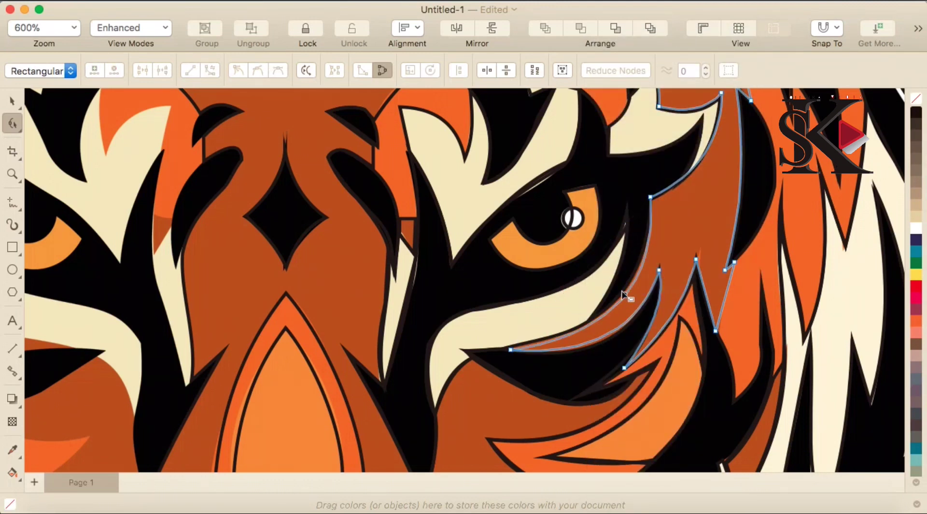
scroll(616, 337, down, 3)
click(12, 101)
drag(587, 261, 527, 316)
key(super+z)
Draw a rectangle over the right-hand fang and convert it to curves
drag(773, 207, 650, 364)
drag(566, 440, 567, 441)
scroll(581, 436, up, 2)
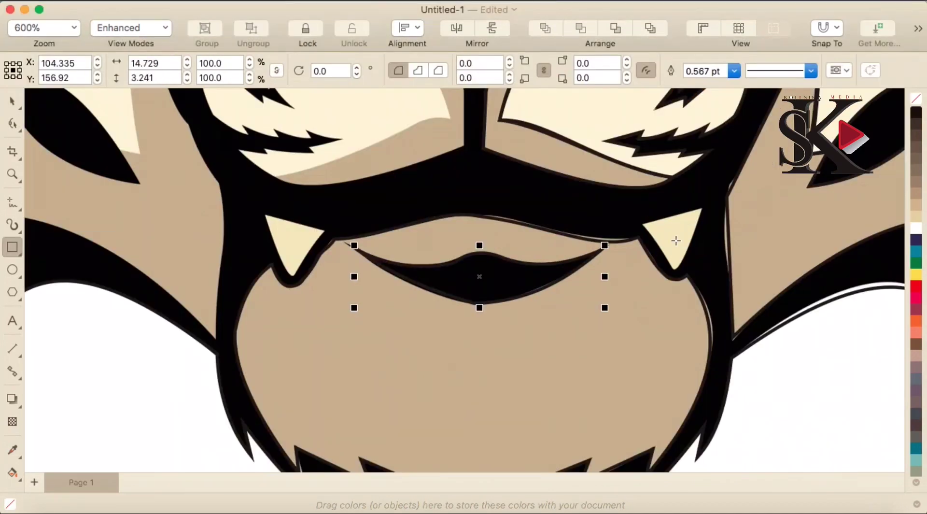
drag(648, 212, 688, 251)
scroll(704, 224, up, 2)
key(F10)
right_click(619, 173)
click(650, 109)
Move the fang shape's corners onto the fang's outline and curve its rounded lower tip
drag(639, 172, 692, 160)
drag(638, 330, 603, 390)
drag(479, 329, 542, 347)
right_click(576, 371)
click(614, 201)
drag(576, 372, 583, 399)
drag(479, 172, 452, 220)
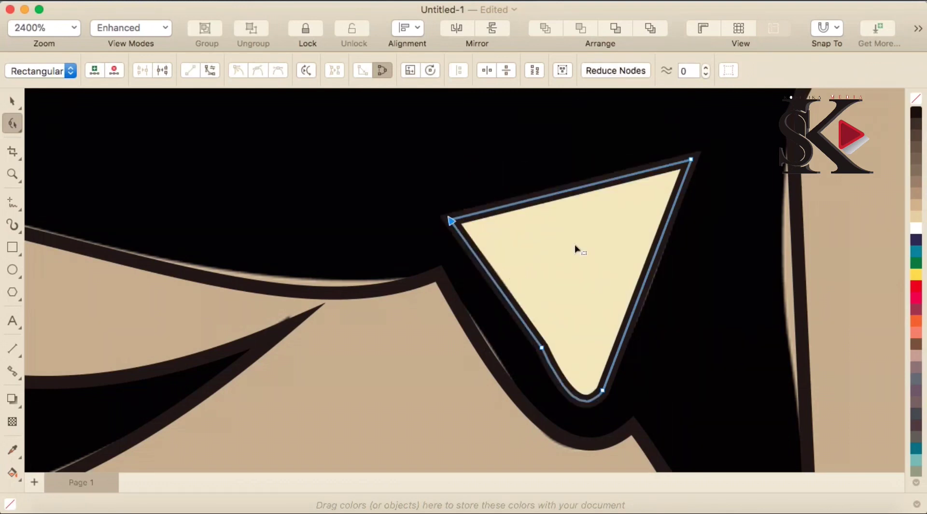
Adjust the node of the tan jaw fur shape where it meets the mouth beside the fang
scroll(575, 247, down, 3)
scroll(603, 247, up, 2)
click(604, 249)
double_click(604, 250)
drag(605, 249, 595, 248)
scroll(613, 182, down, 8)
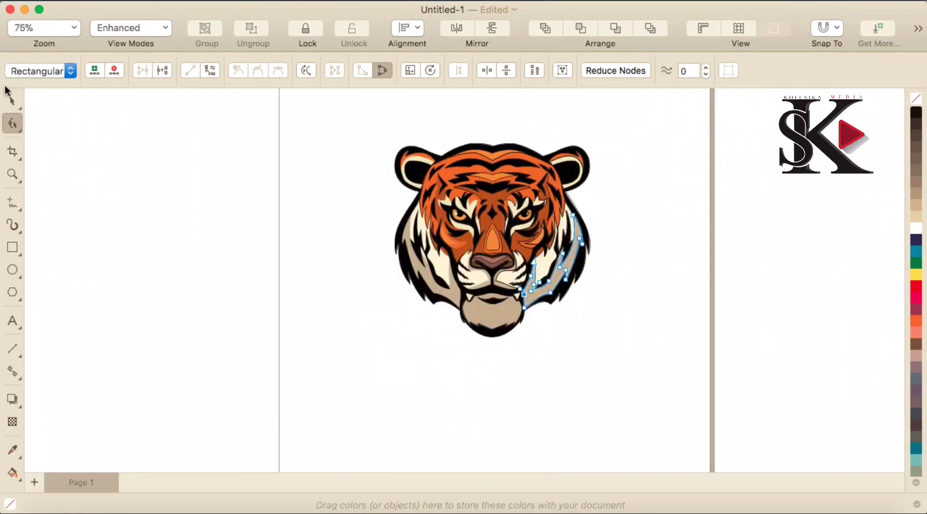
Move the reference tiger picture off the tracing and place it to the right of the outlines
key(space)
key(super+z)
click(538, 253)
drag(538, 252, 747, 255)
Sample the orange from the reference picture's forehead and fill the traced face with it
click(13, 451)
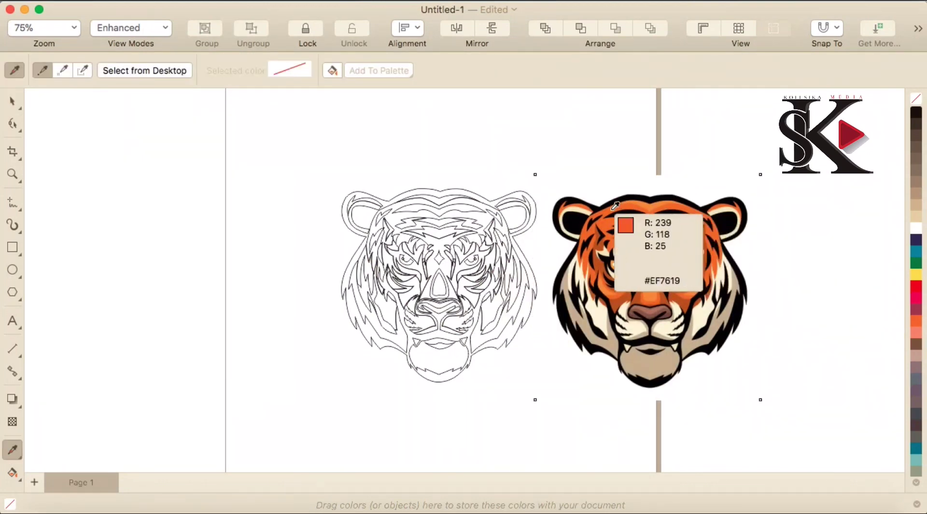
click(638, 205)
scroll(416, 204, up, 2)
click(633, 199)
scroll(604, 201, down, 2)
scroll(449, 208, up, 4)
click(376, 189)
Fill the narrow stripe in the traced ear with the same sampled orange
scroll(387, 191, down, 4)
click(518, 210)
scroll(519, 211, up, 1)
scroll(530, 211, down, 1)
scroll(540, 211, up, 1)
scroll(541, 216, down, 1)
click(12, 100)
click(13, 450)
scroll(461, 245, up, 1)
scroll(535, 249, down, 1)
scroll(754, 257, up, 1)
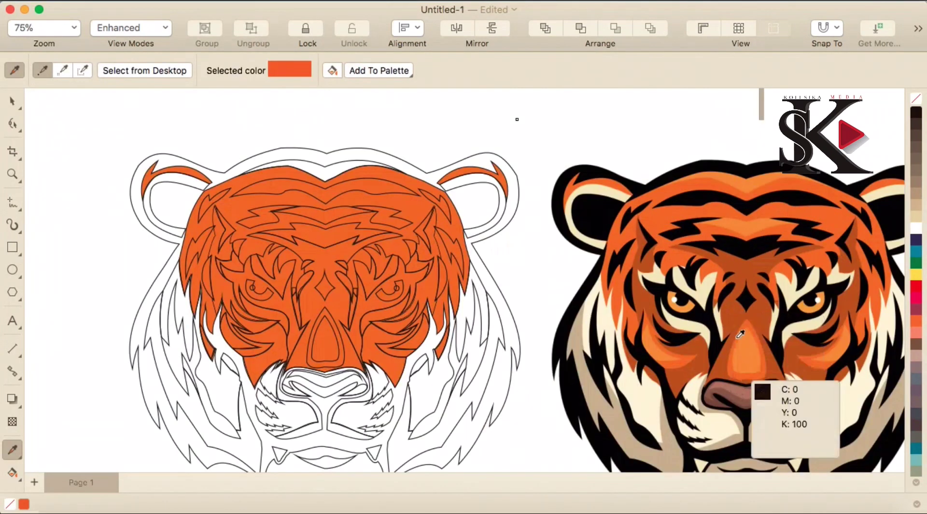
click(751, 184)
click(321, 172)
key(super+z)
key(space)
key(space)
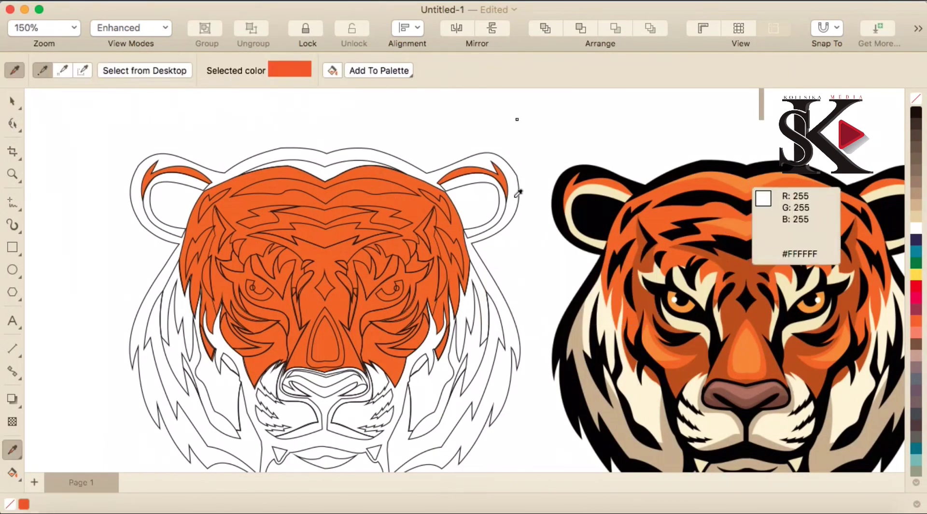
key(space)
key(space)
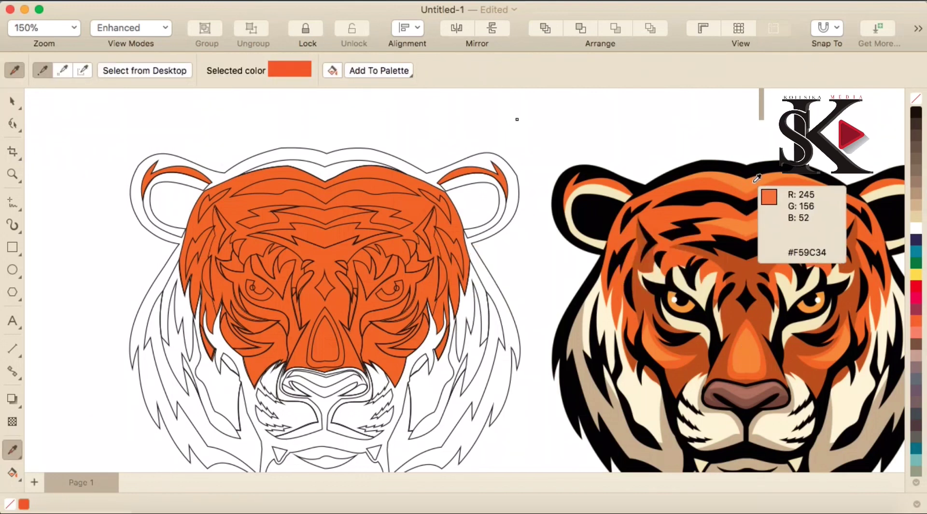
Sample the lighter orange from the reference's forehead centre and fill the traced forehead highlight and nose bridge patch with it
click(751, 181)
click(324, 174)
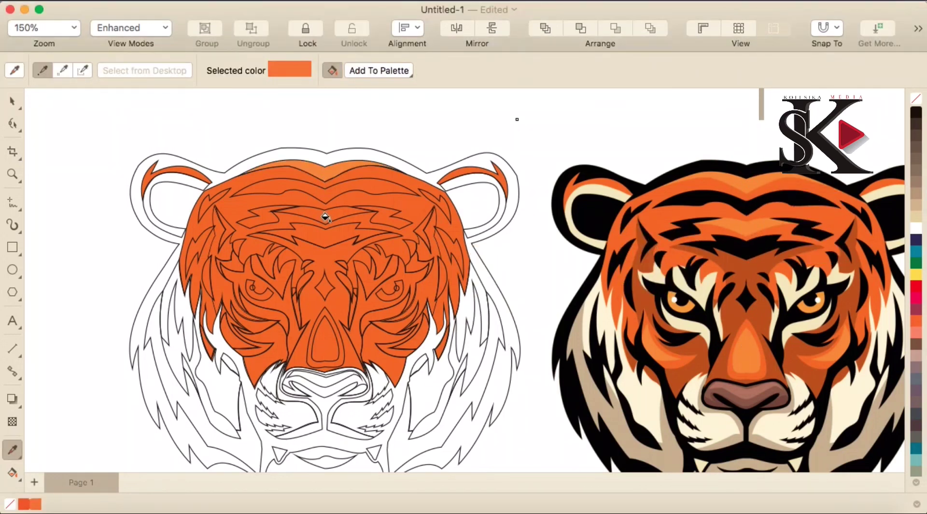
click(312, 346)
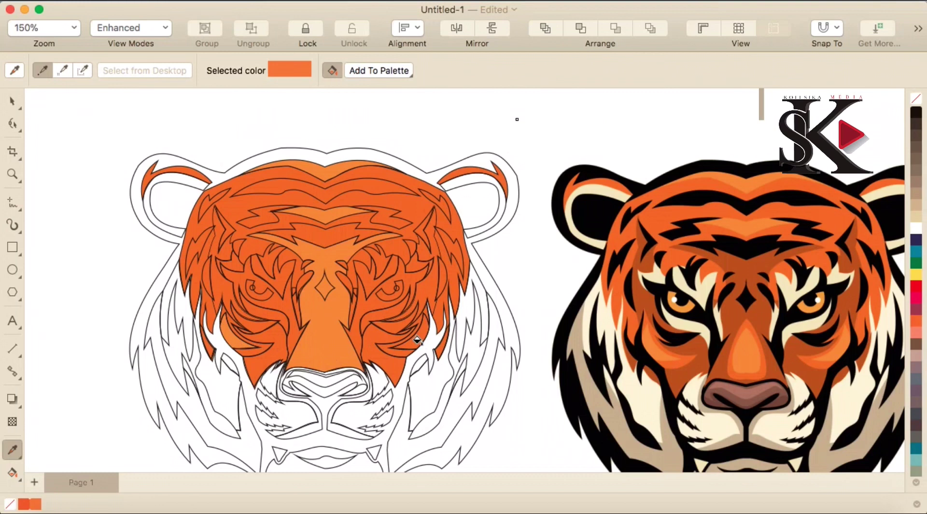
scroll(421, 338, up, 5)
scroll(430, 327, down, 10)
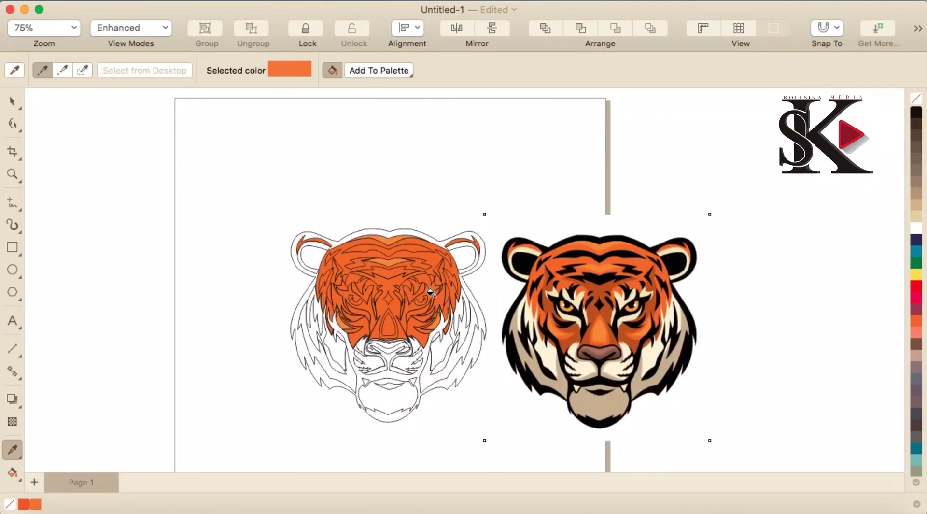
scroll(415, 300, up, 5)
click(19, 102)
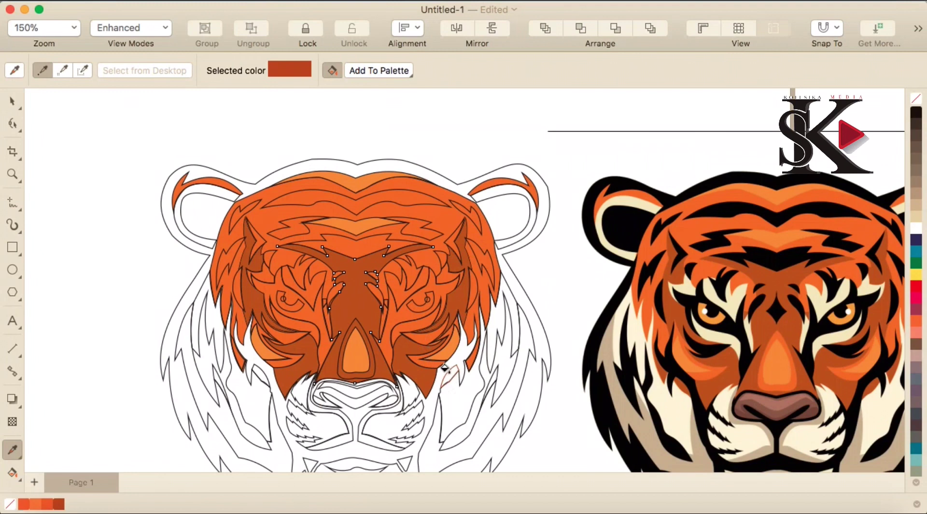
scroll(260, 380, up, 5)
scroll(196, 317, down, 3)
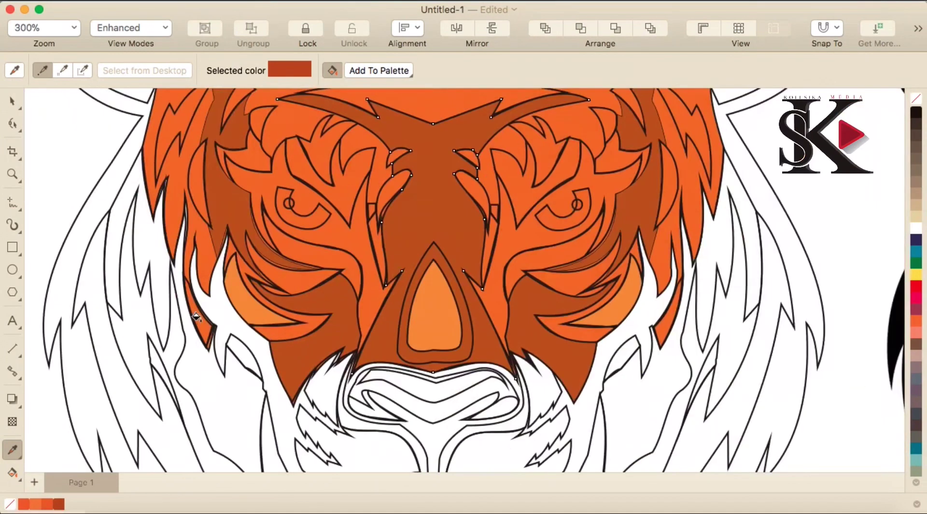
scroll(247, 362, down, 2)
scroll(379, 347, up, 3)
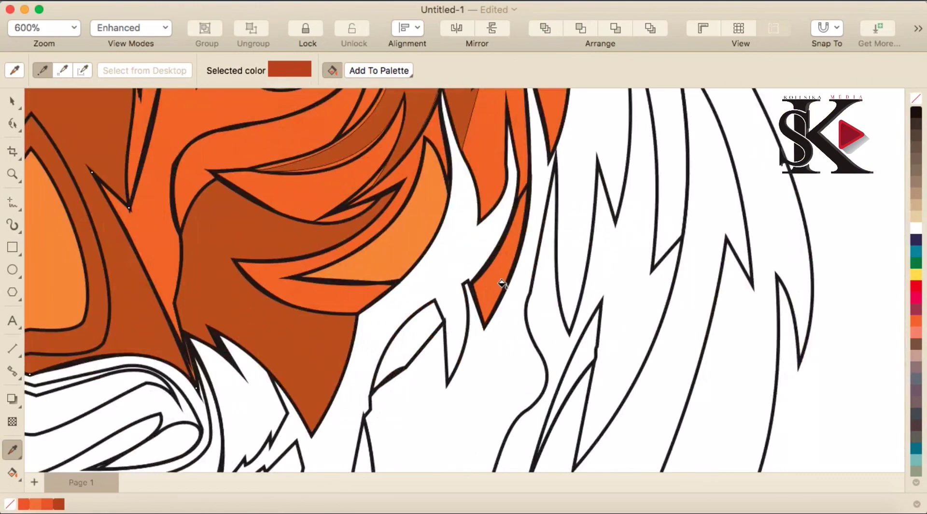
Fill the traced nose bridge with the sampled dark orange and the irises with amber from the reference's eyes
scroll(412, 334, down, 4)
scroll(423, 331, up, 1)
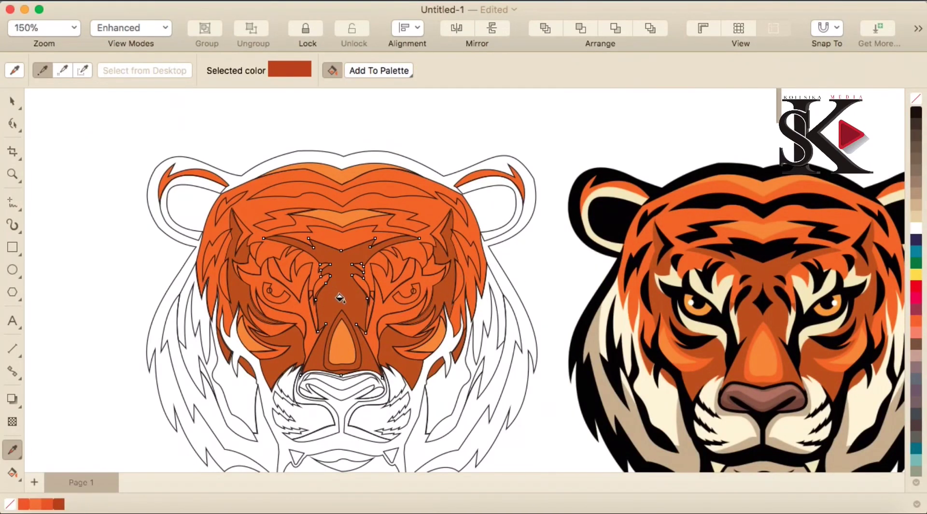
click(15, 106)
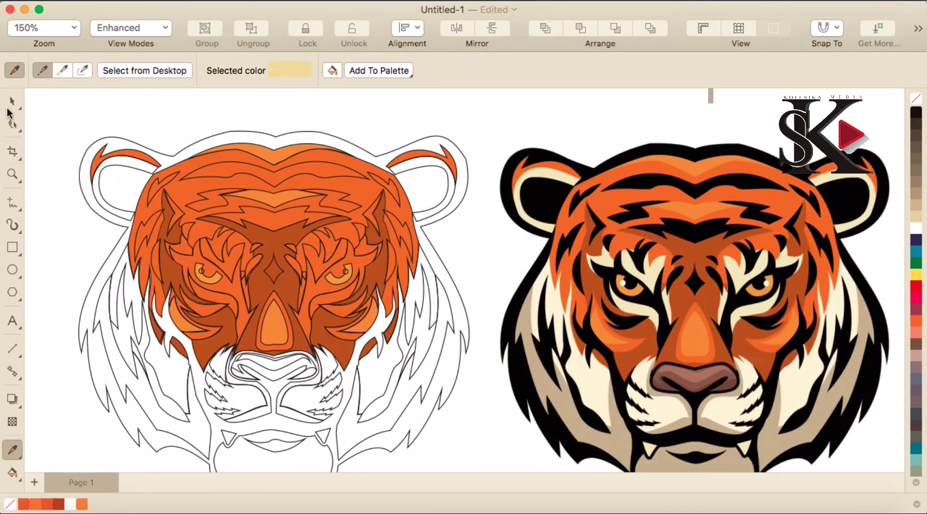
click(8, 108)
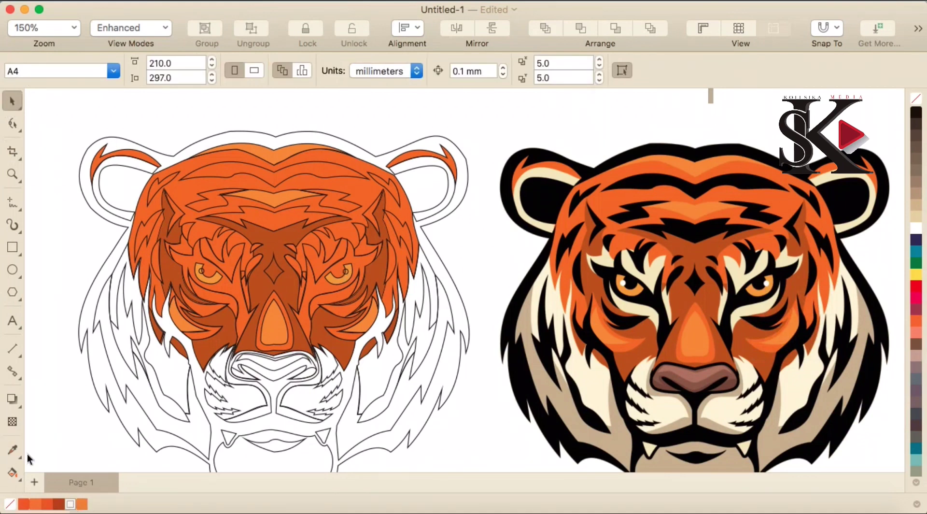
Fill the eye glints and the pale markings around both traced eyes with white
scroll(436, 186, down, 2)
key(space)
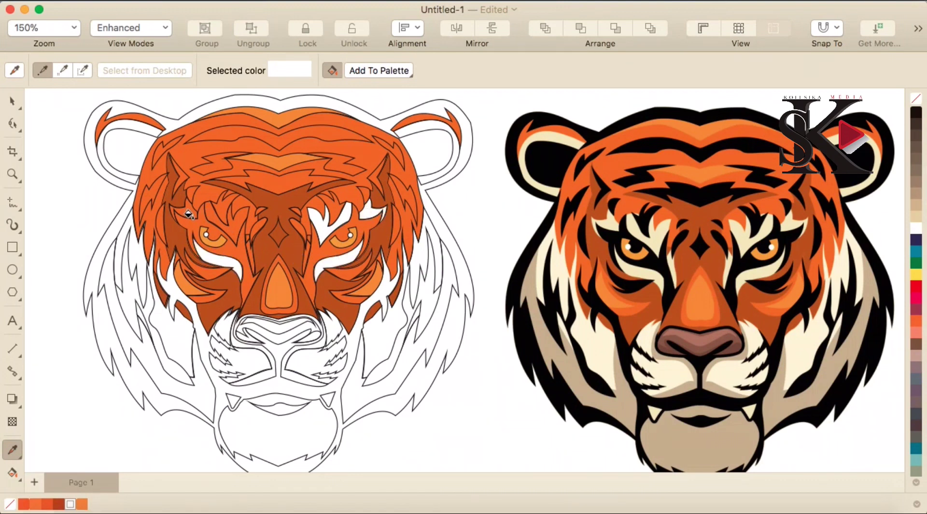
key(super+z)
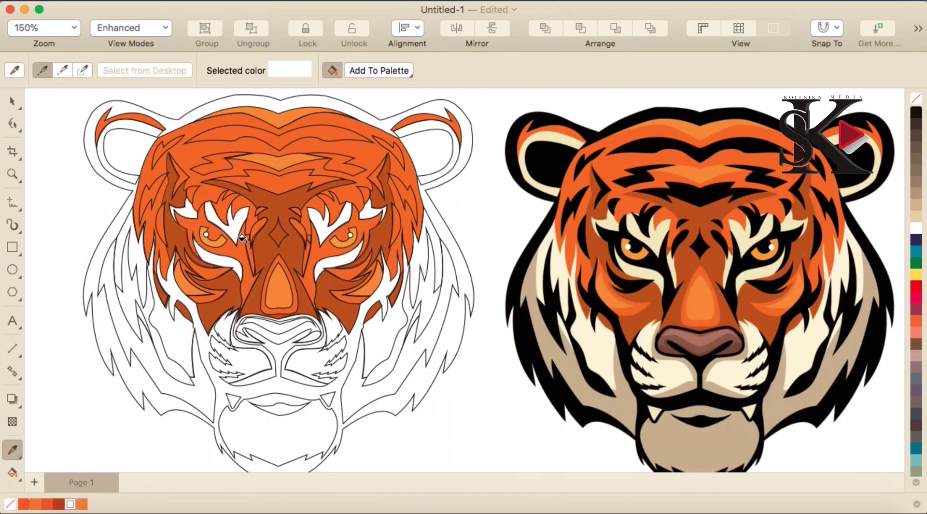
scroll(244, 252, up, 5)
click(476, 251)
scroll(475, 251, down, 3)
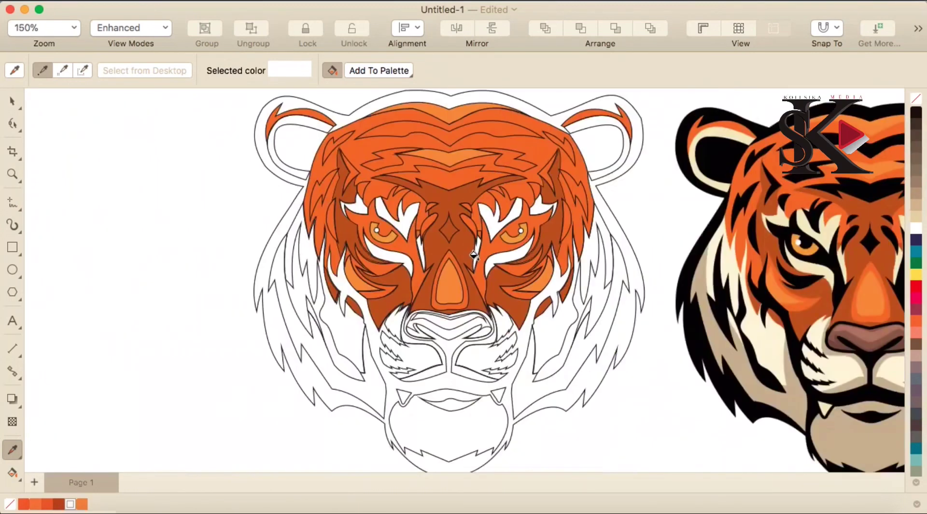
Fill both traced fangs with the same white
scroll(534, 192, up, 2)
scroll(501, 179, down, 1)
scroll(193, 183, up, 1)
scroll(234, 166, down, 3)
scroll(405, 323, up, 2)
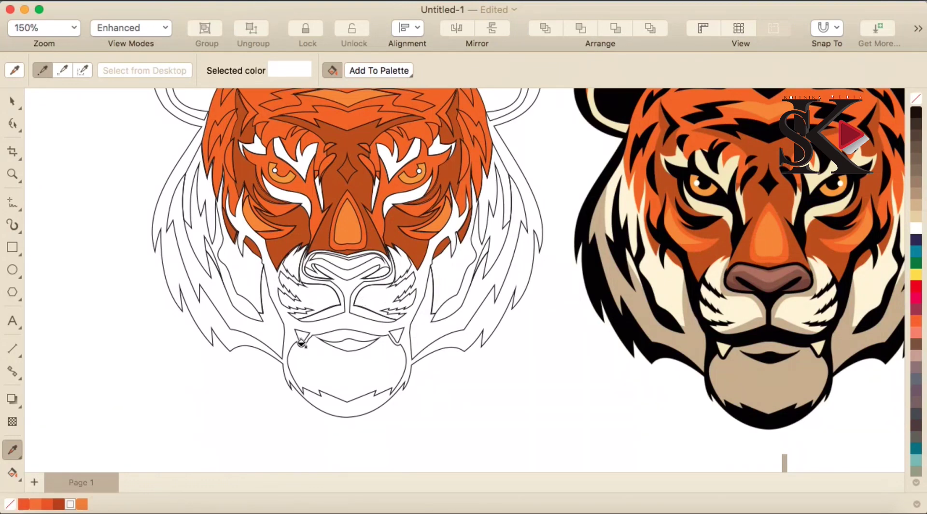
scroll(285, 321, up, 5)
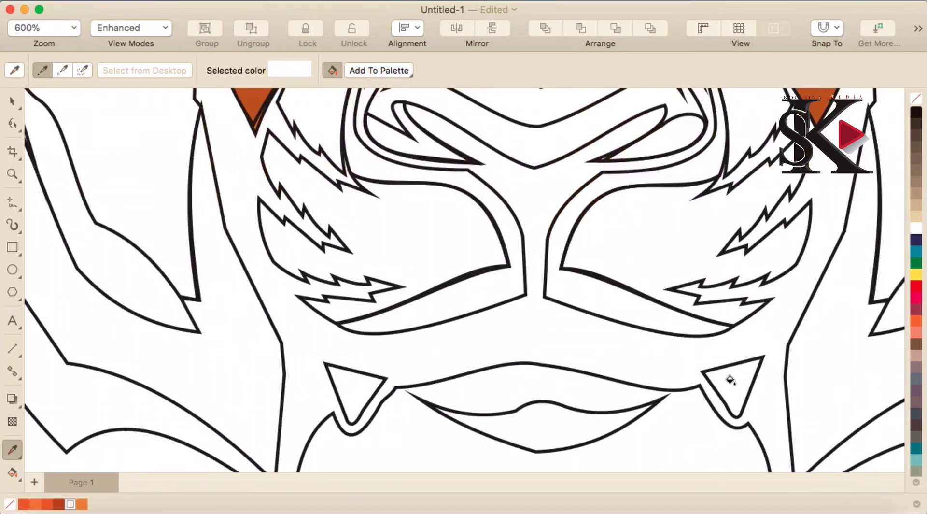
scroll(674, 386, down, 5)
scroll(666, 382, down, 2)
scroll(789, 376, up, 2)
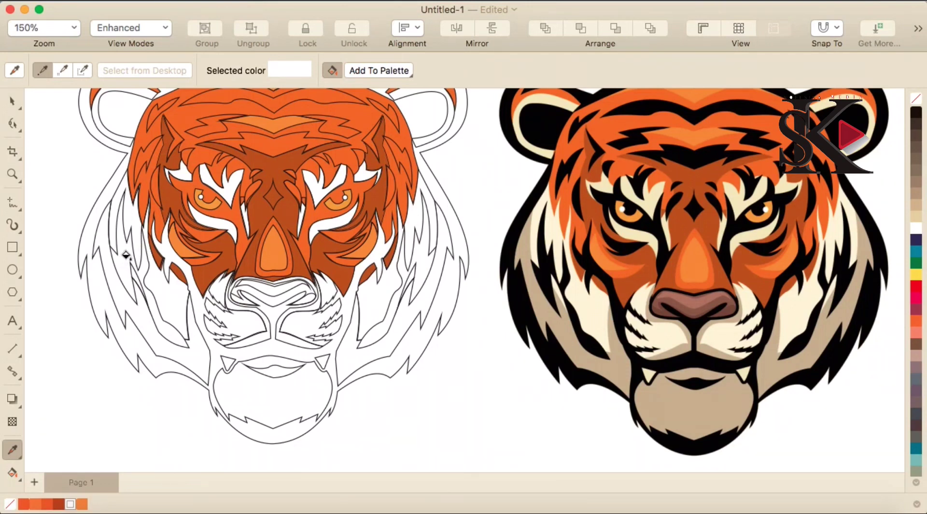
Sample the cream from the reference picture and fill the ear rims, cheek fur, muzzle patches and fangs with it
click(13, 102)
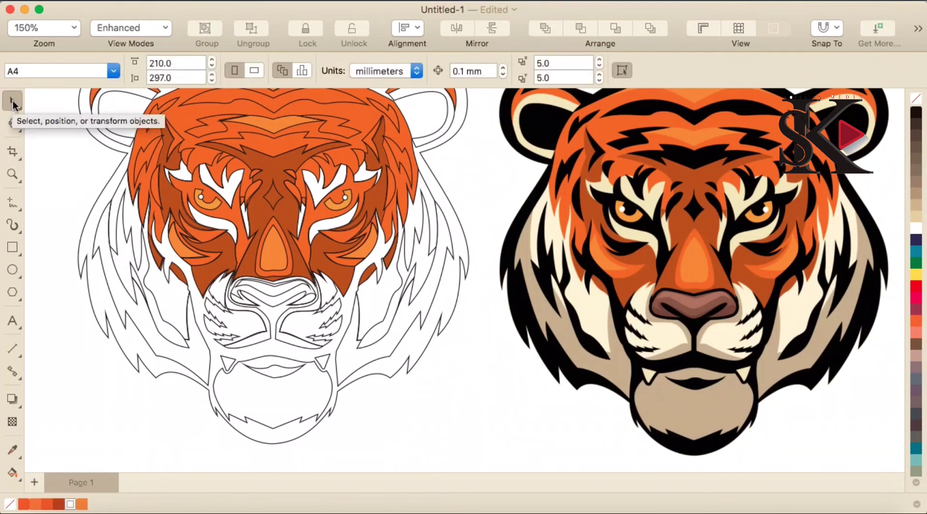
click(13, 451)
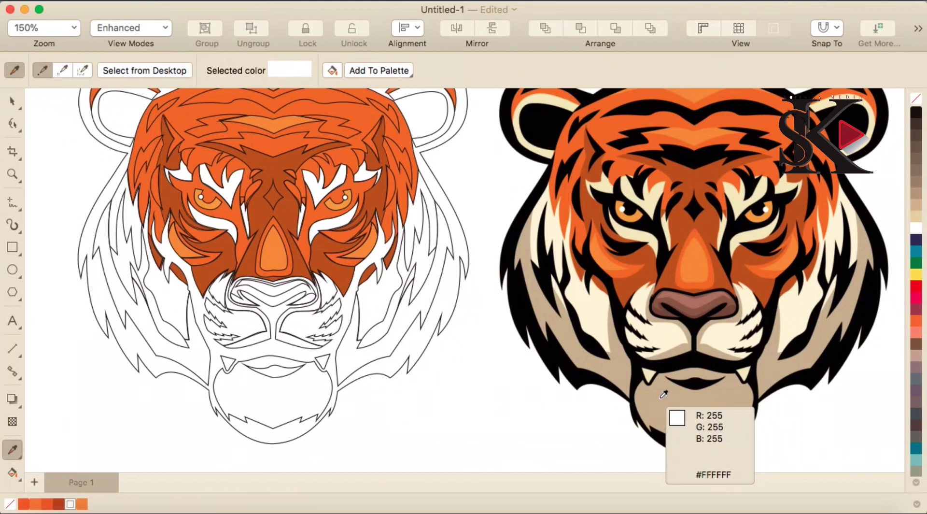
click(13, 102)
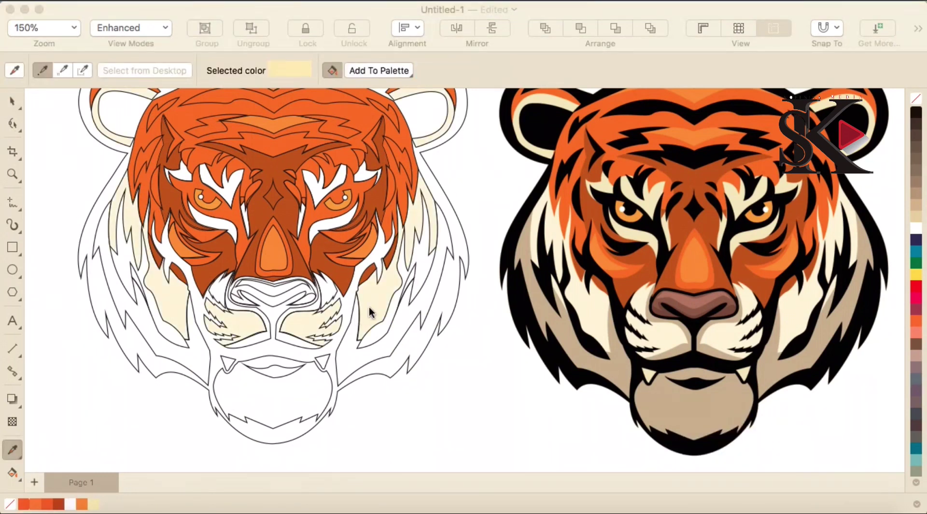
click(369, 308)
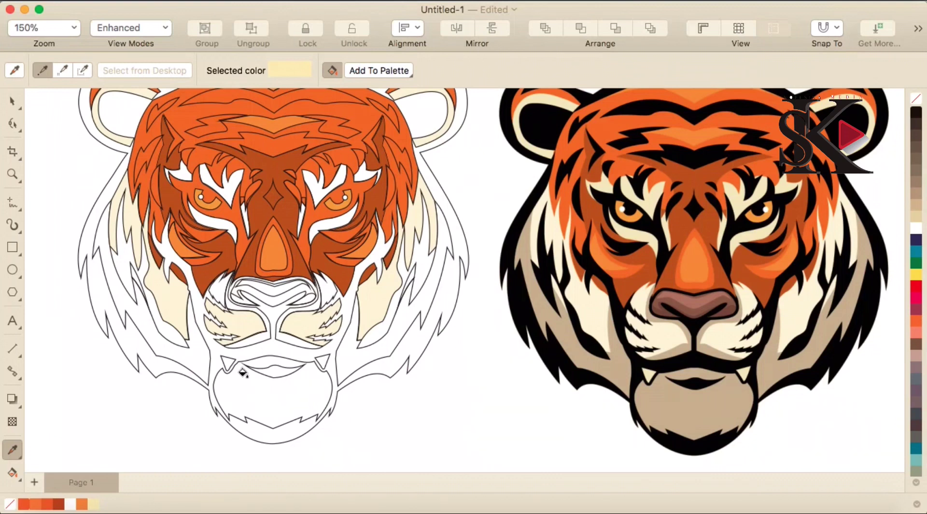
scroll(243, 372, up, 4)
scroll(549, 328, down, 4)
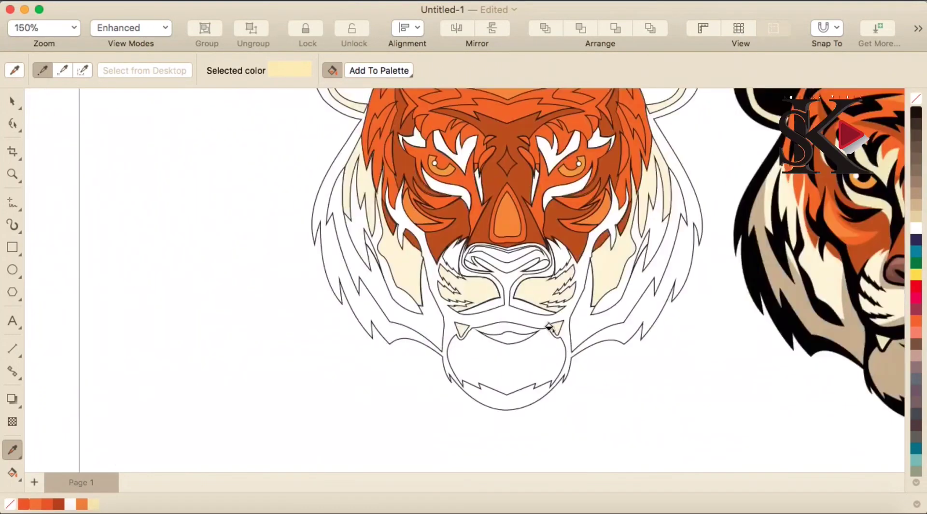
scroll(429, 260, down, 2)
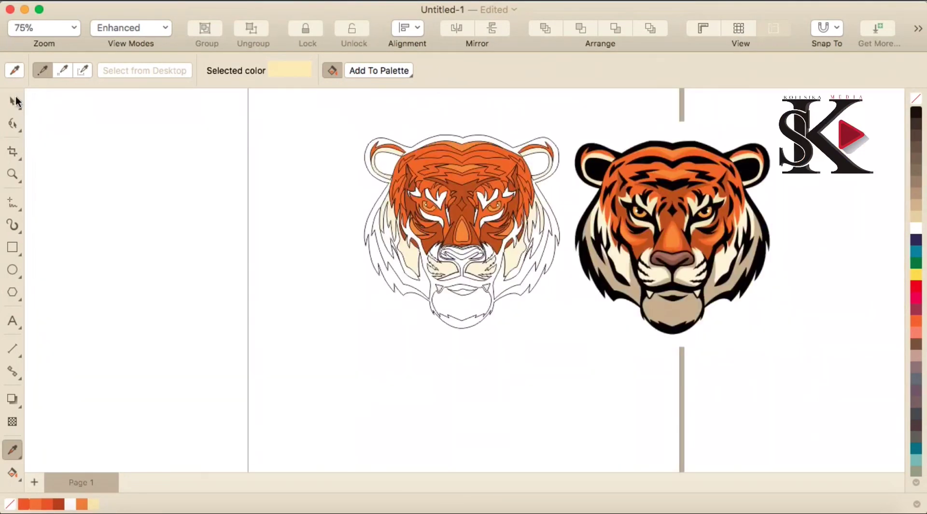
Fill the pale markings above, below and beside both traced eyes with the same sampled cream
scroll(489, 208, up, 4)
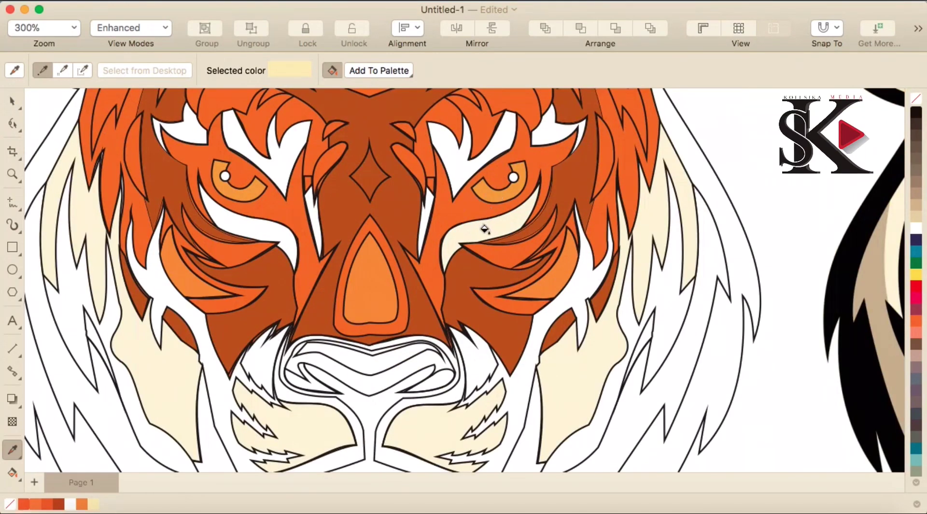
scroll(463, 166, down, 2)
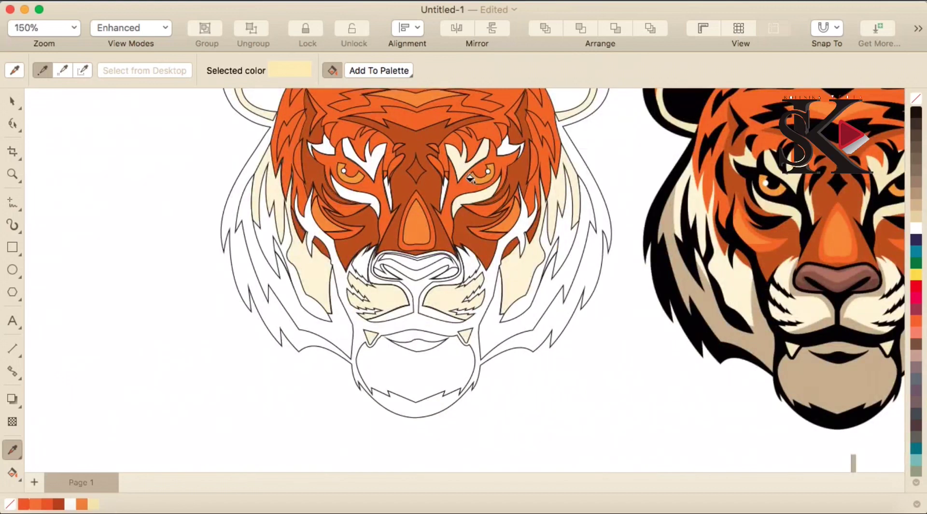
scroll(383, 159, up, 4)
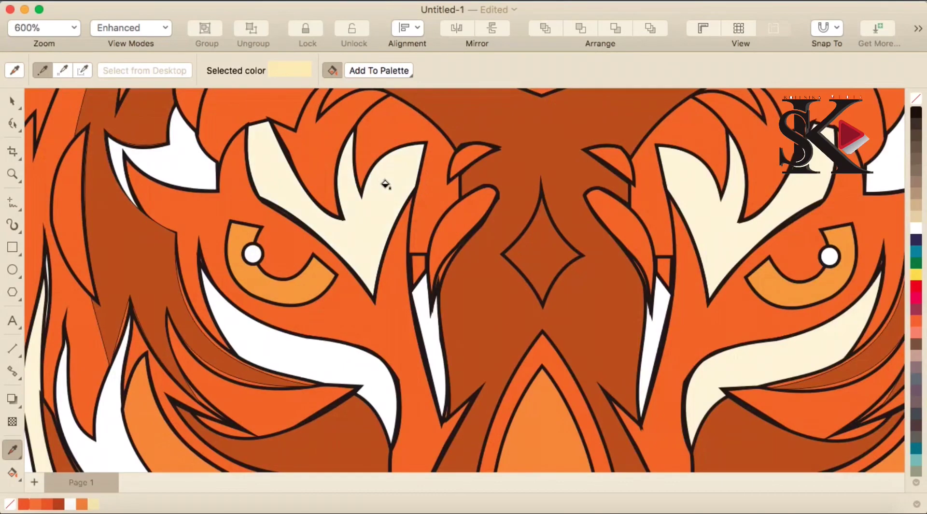
scroll(384, 186, down, 2)
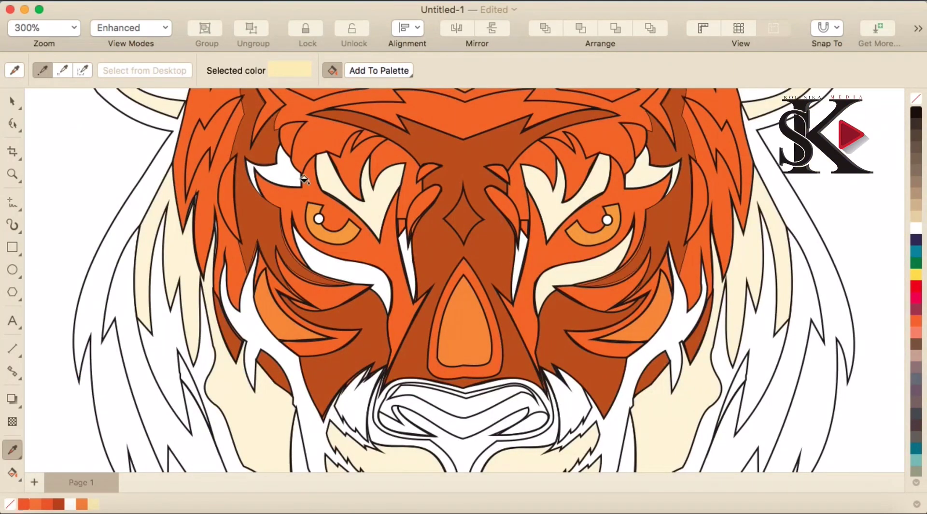
scroll(381, 250, up, 4)
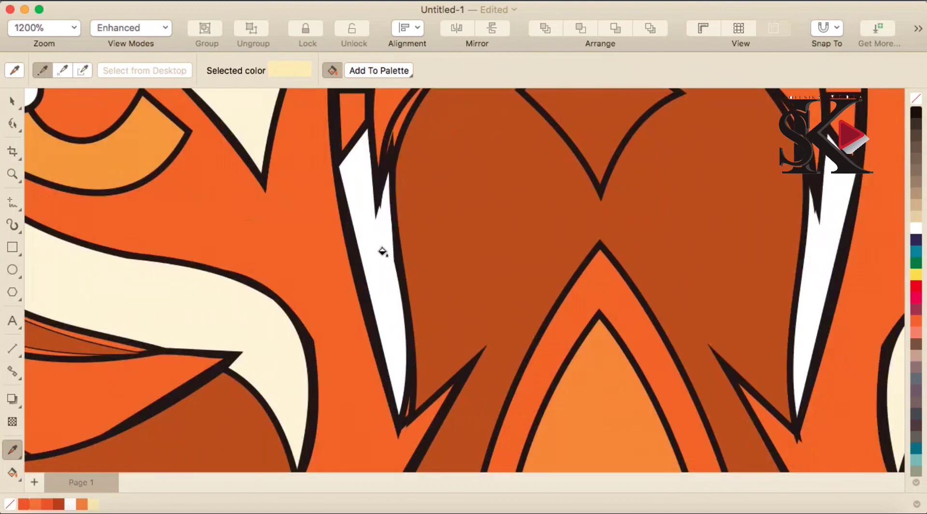
scroll(804, 247, down, 4)
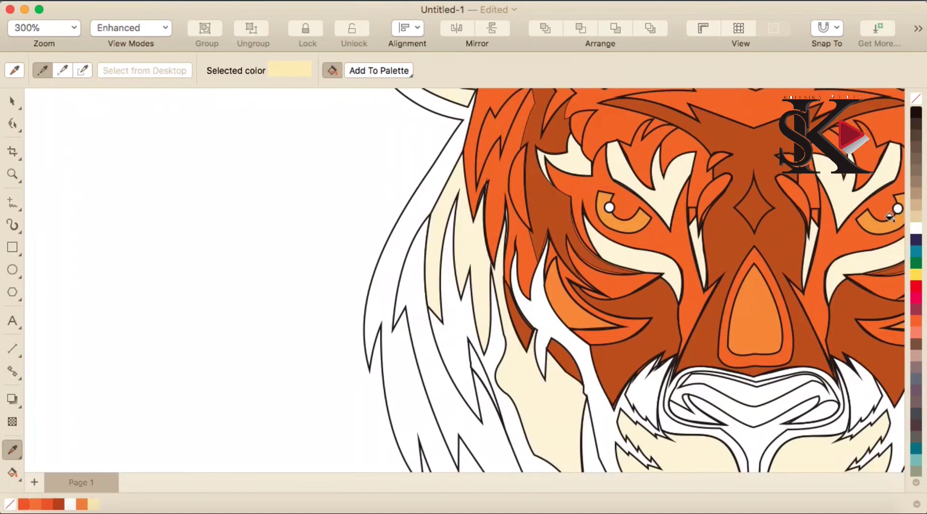
Sample the tan from the reference's chin and fill the traced chin and the outer fur on both sides with it
scroll(890, 217, down, 4)
scroll(839, 375, down, 3)
scroll(842, 352, up, 5)
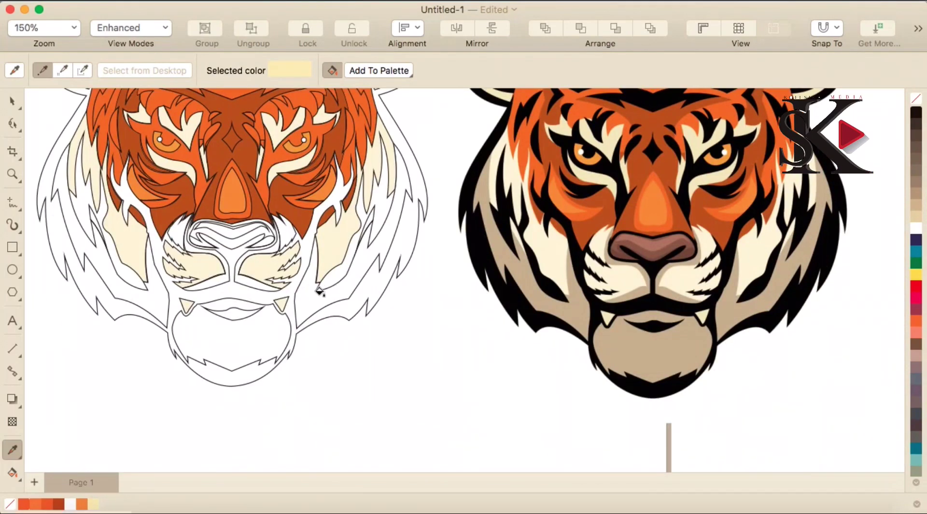
scroll(320, 290, down, 2)
click(13, 102)
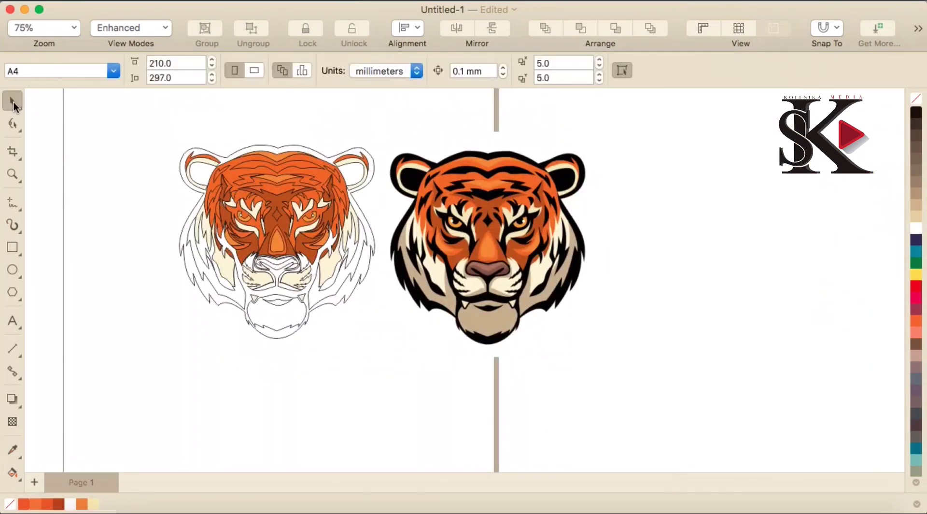
scroll(247, 285, up, 2)
click(12, 449)
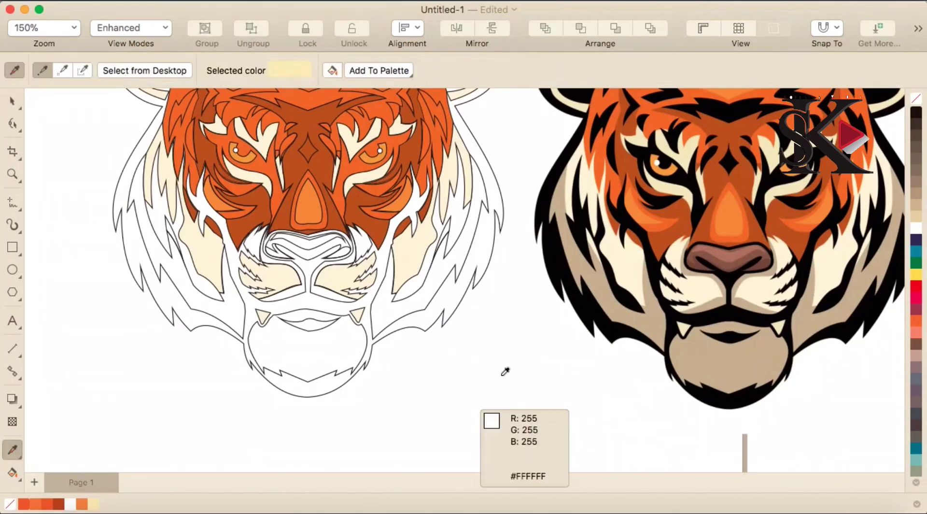
click(753, 371)
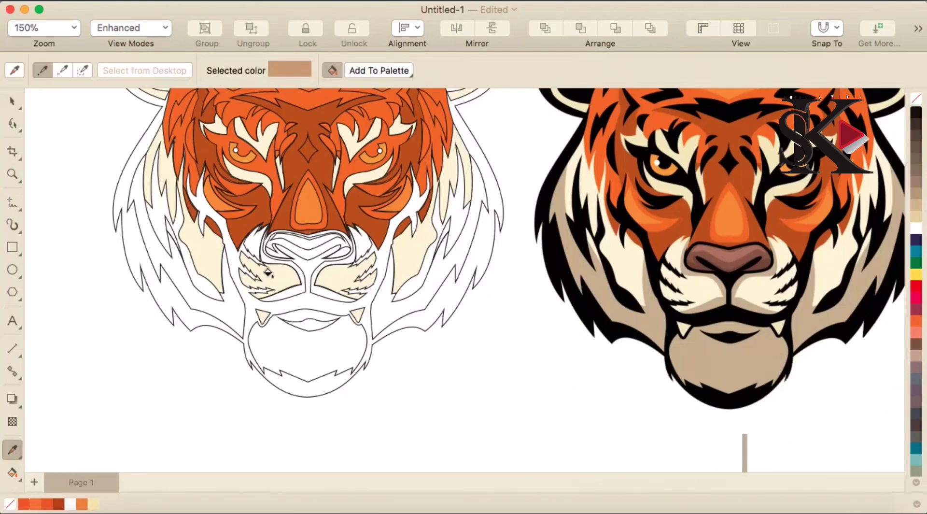
click(307, 356)
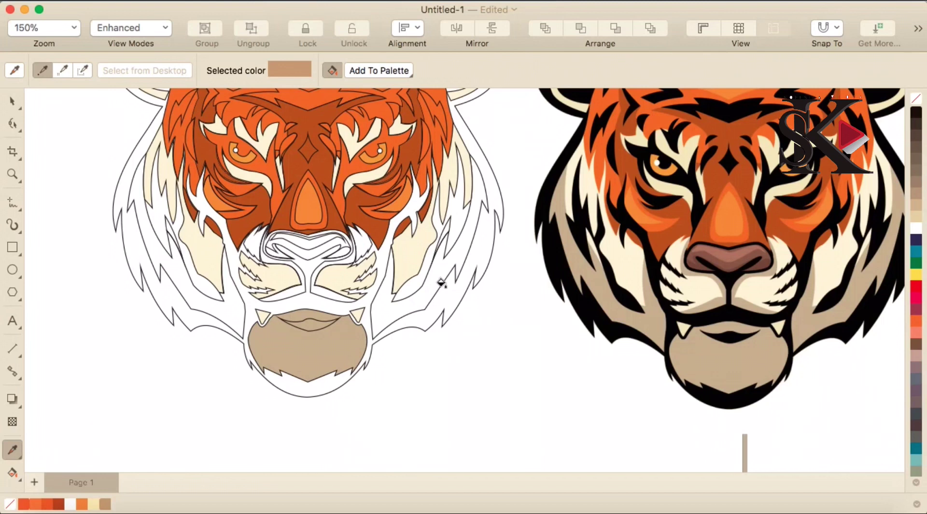
click(402, 309)
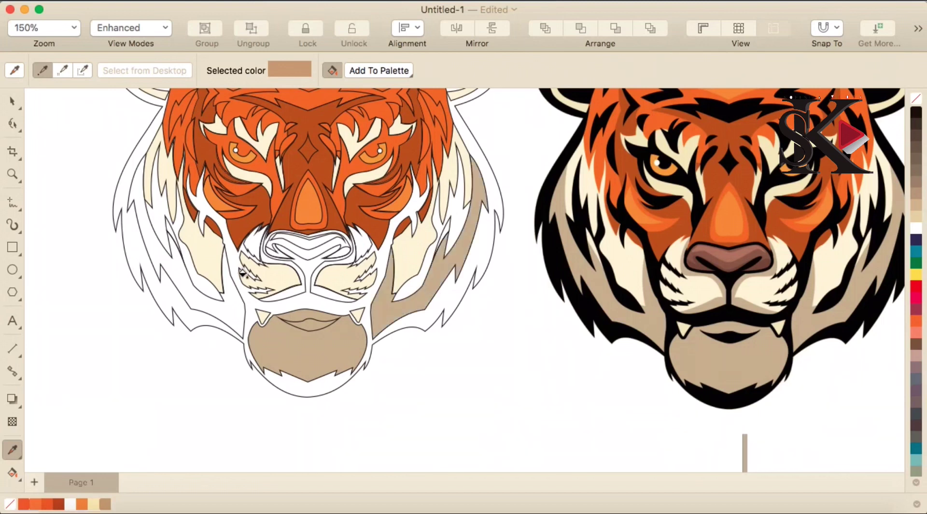
click(231, 314)
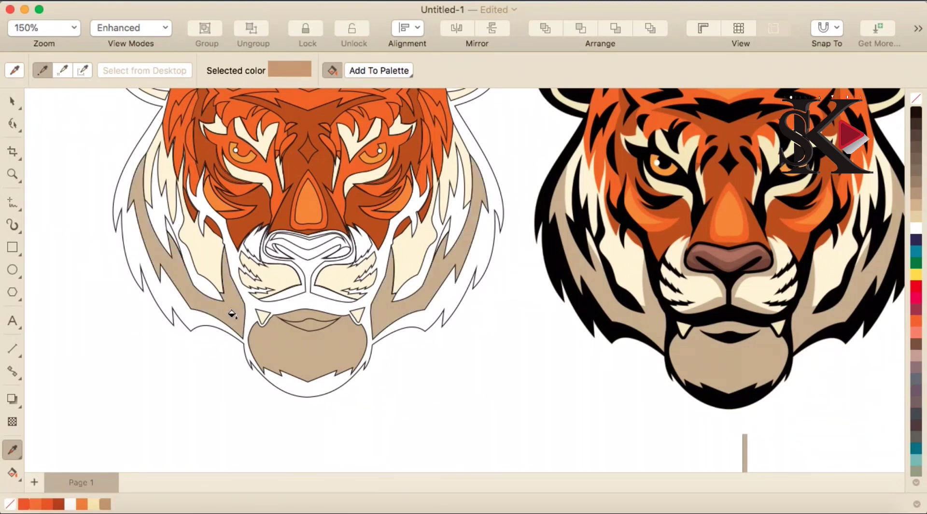
Fill the shadow shapes around the inner and lower edges of both muzzle halves with the same tan
scroll(318, 292, up, 1)
click(324, 292)
click(278, 290)
scroll(279, 290, down, 1)
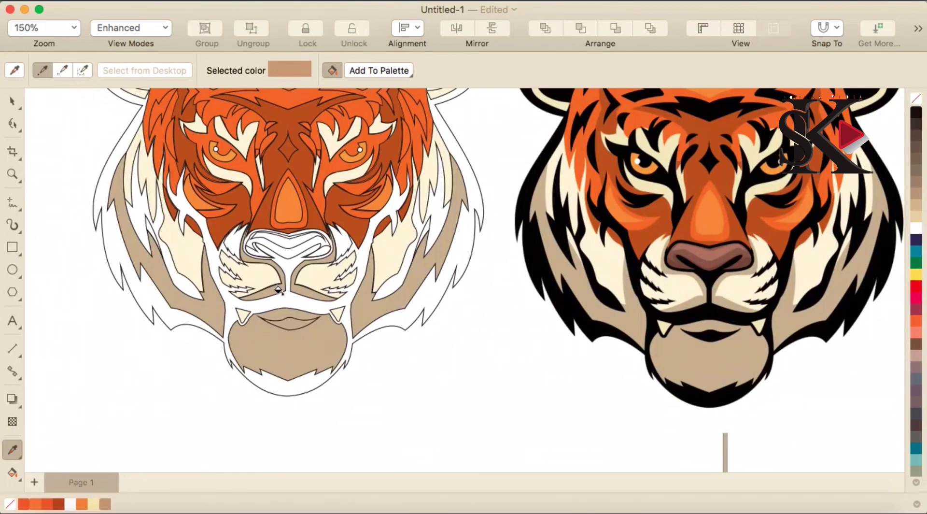
Sample the cream from the reference's muzzle and fill the upper muzzle patches on both sides of the nose with it
click(11, 101)
click(12, 451)
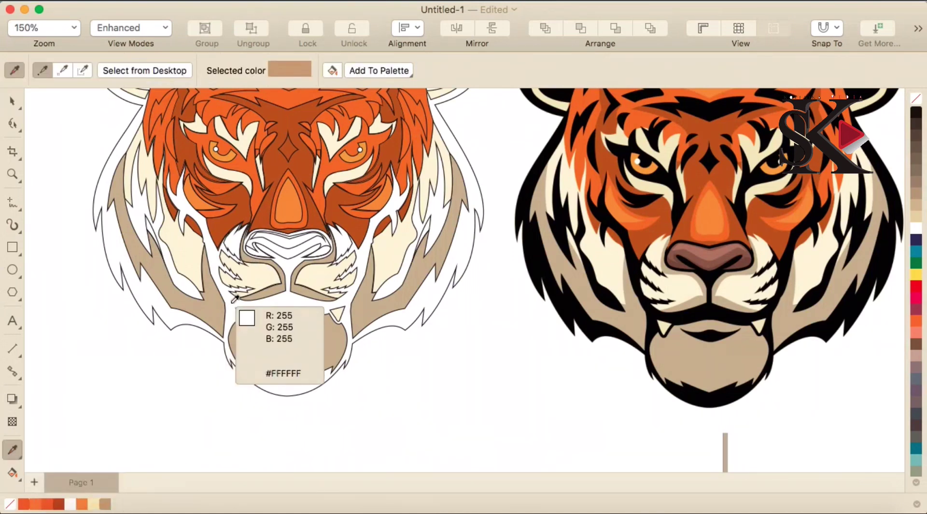
click(685, 284)
scroll(219, 240, up, 4)
click(210, 216)
click(634, 196)
scroll(625, 199, down, 6)
scroll(632, 196, down, 1)
scroll(718, 167, up, 2)
scroll(730, 167, down, 1)
scroll(754, 165, up, 1)
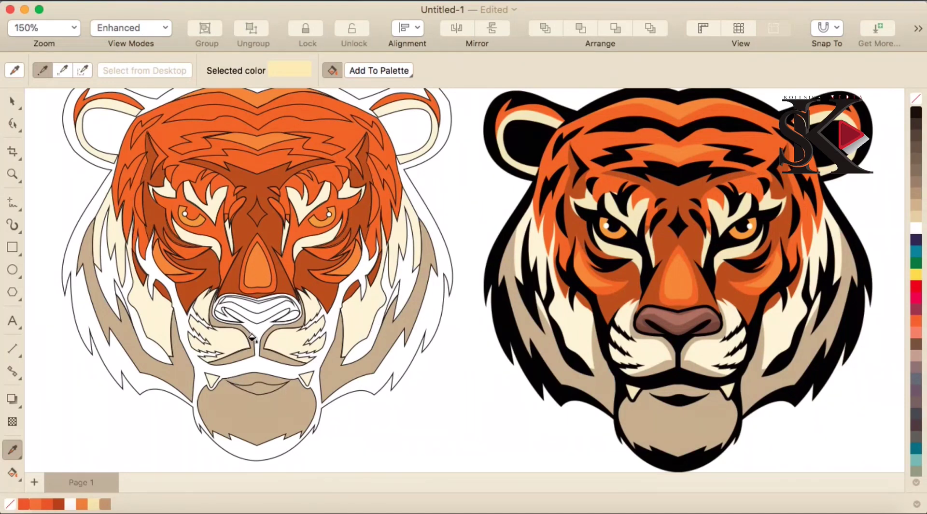
Sample the brown from the reference's nose and fill the traced nose with it
click(13, 103)
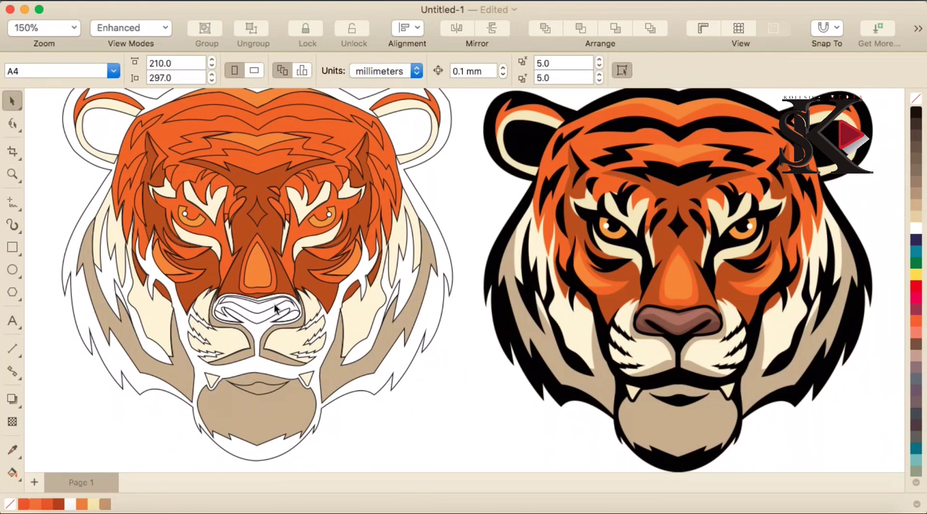
click(10, 452)
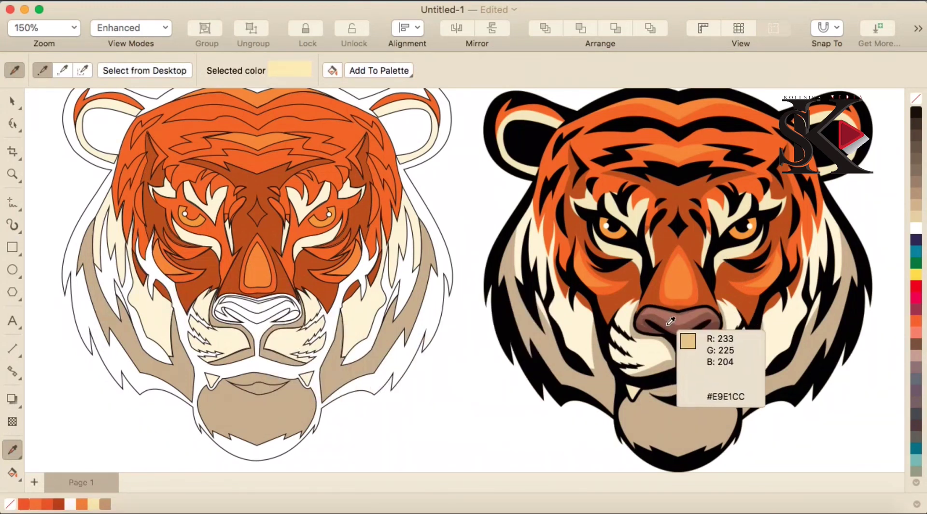
click(843, 511)
click(248, 321)
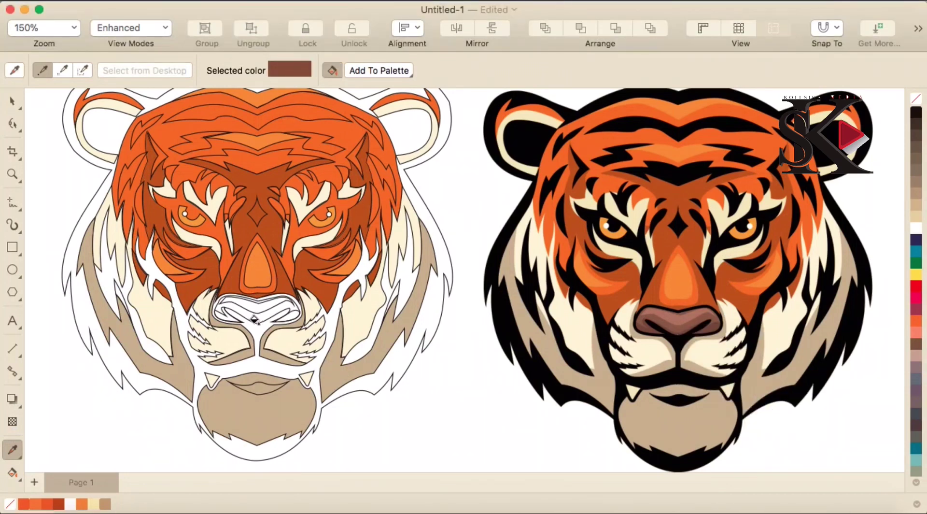
click(254, 319)
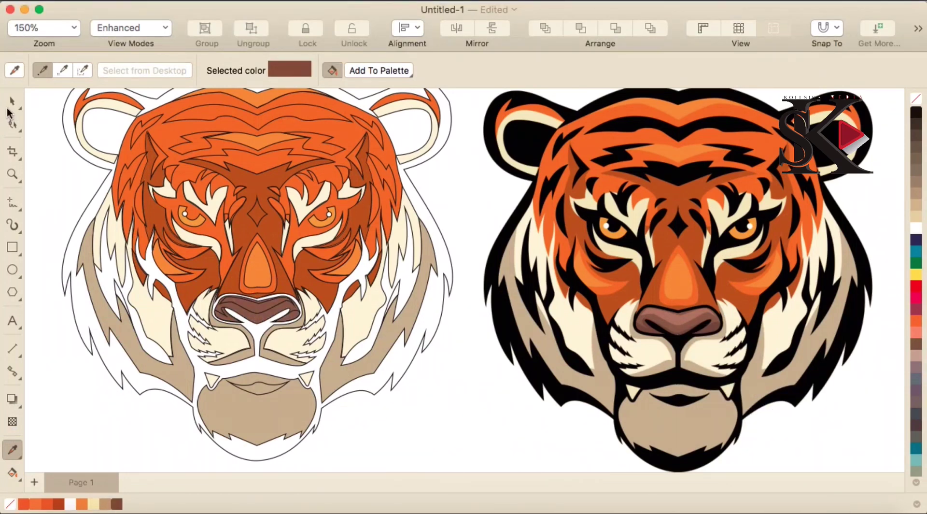
Sample the light reddish brown from the reference's nose and fill the traced nose's upper highlight shape with it
click(7, 109)
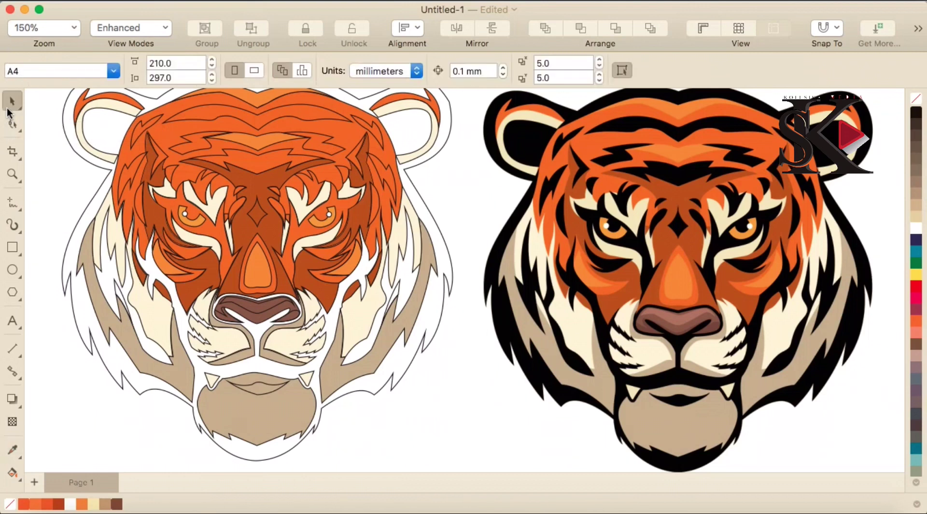
click(13, 448)
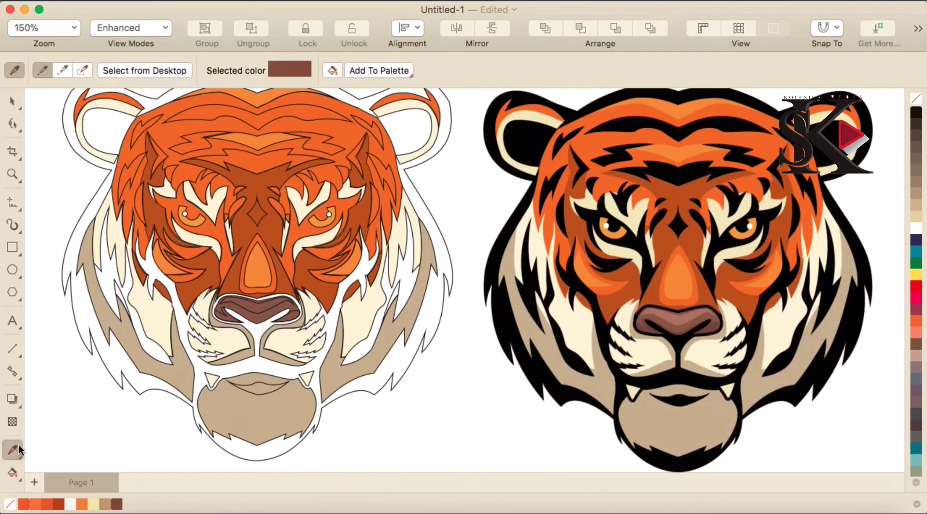
click(666, 308)
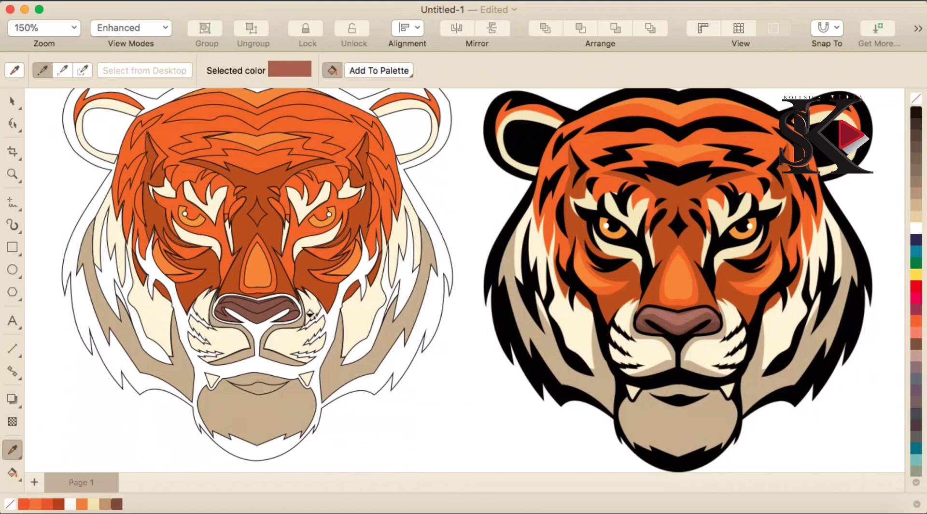
scroll(311, 315, up, 4)
click(270, 325)
scroll(271, 325, down, 2)
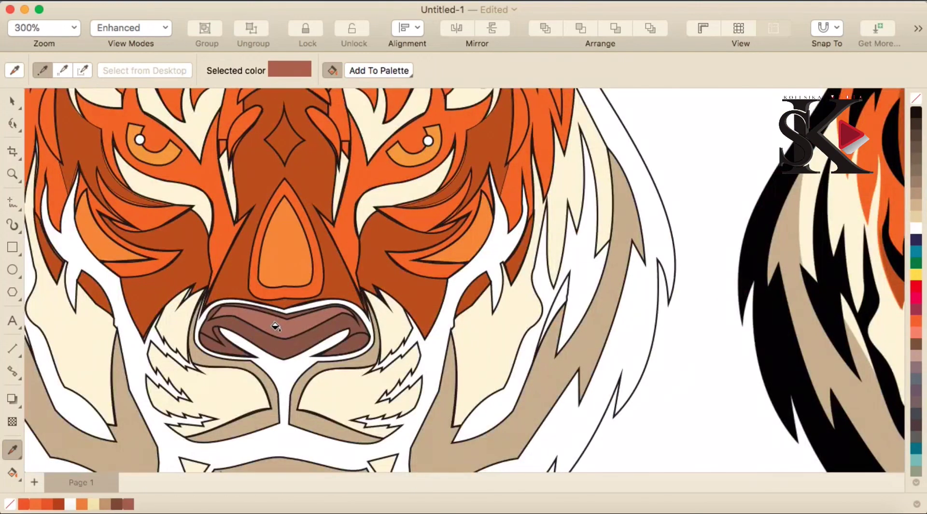
scroll(275, 326, down, 3)
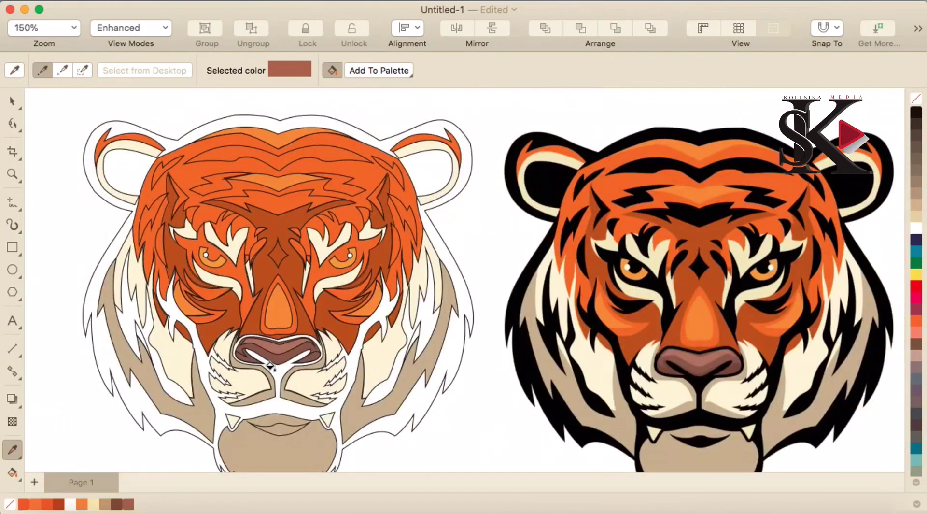
Sample the dark brown from the nostril shadow in the reference and fill the lower nostril shapes on both sides of the traced nose
scroll(702, 373, up, 6)
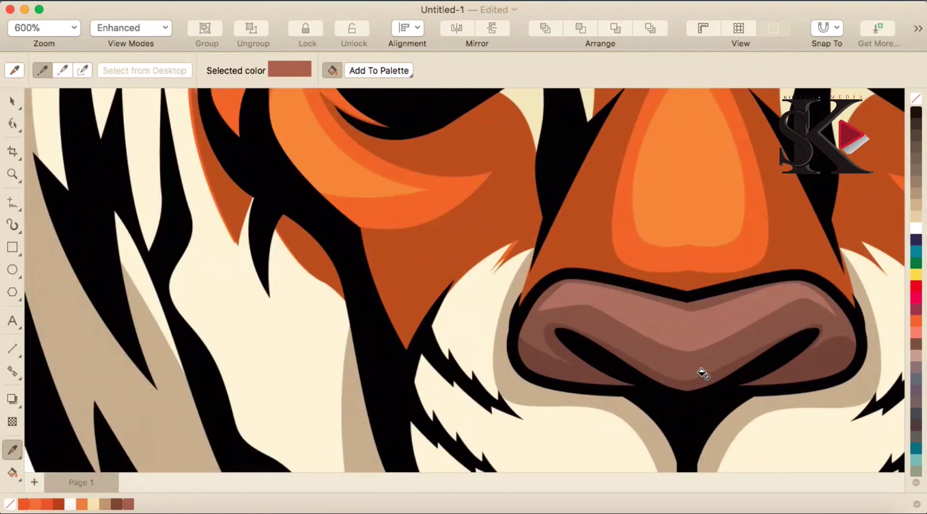
click(13, 101)
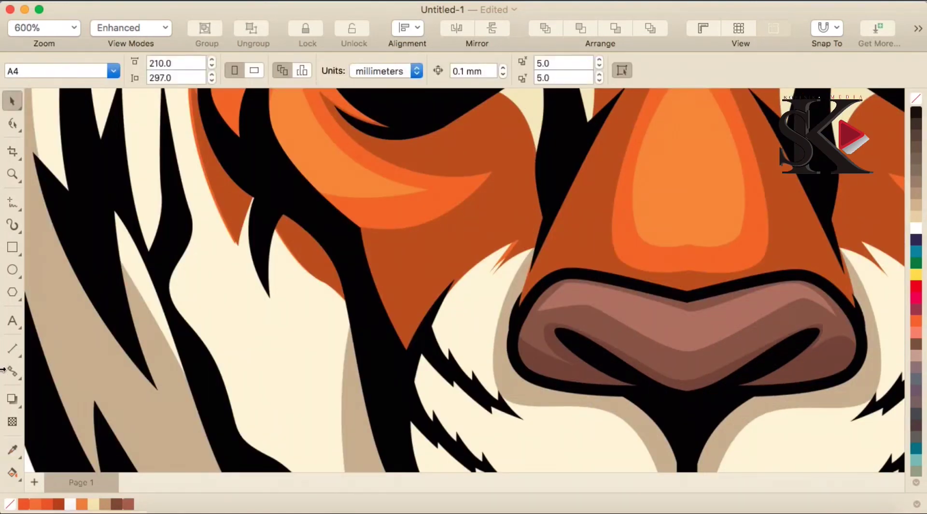
click(12, 451)
click(587, 373)
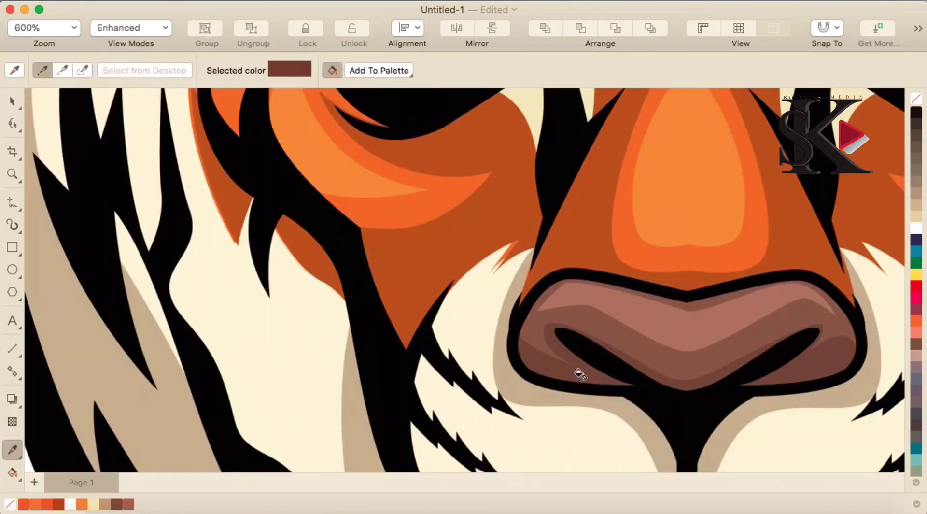
scroll(531, 382, down, 3)
scroll(531, 381, down, 5)
scroll(144, 352, up, 5)
click(406, 337)
click(160, 338)
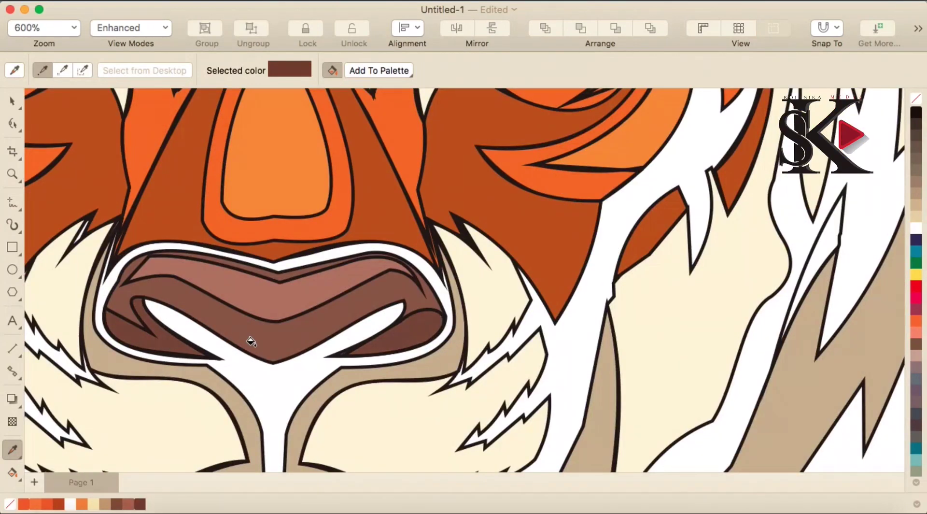
Compare the coloured tracing with the reference picture to find the areas that still need filling
scroll(250, 341, down, 4)
scroll(251, 341, down, 2)
scroll(218, 367, up, 2)
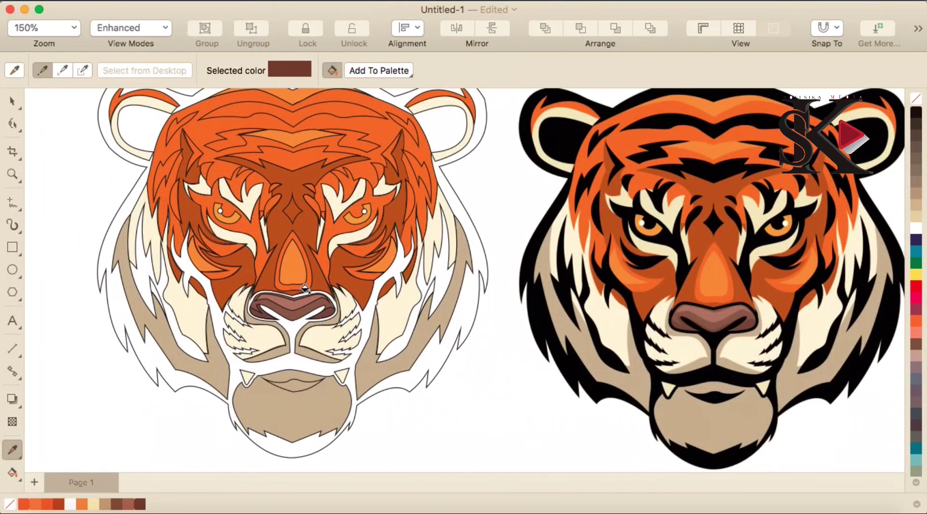
scroll(287, 288, up, 2)
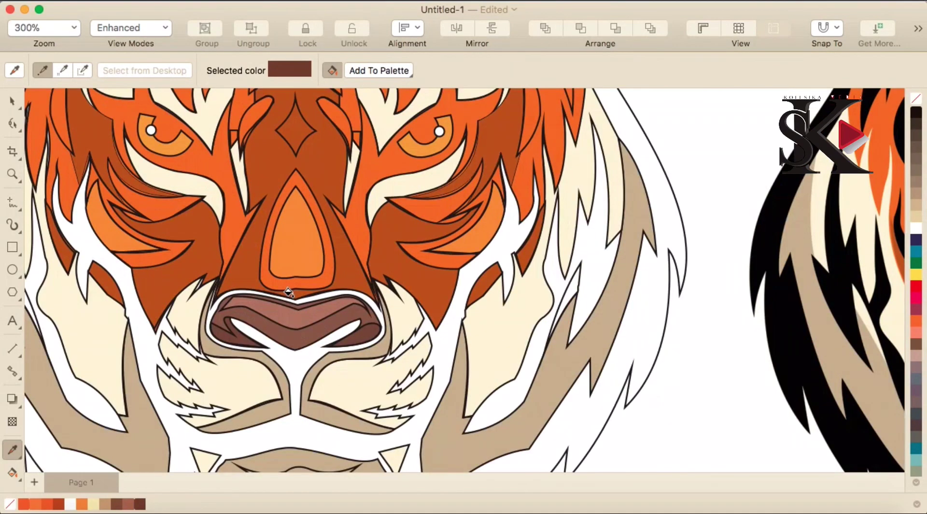
scroll(289, 292, down, 2)
scroll(288, 292, down, 2)
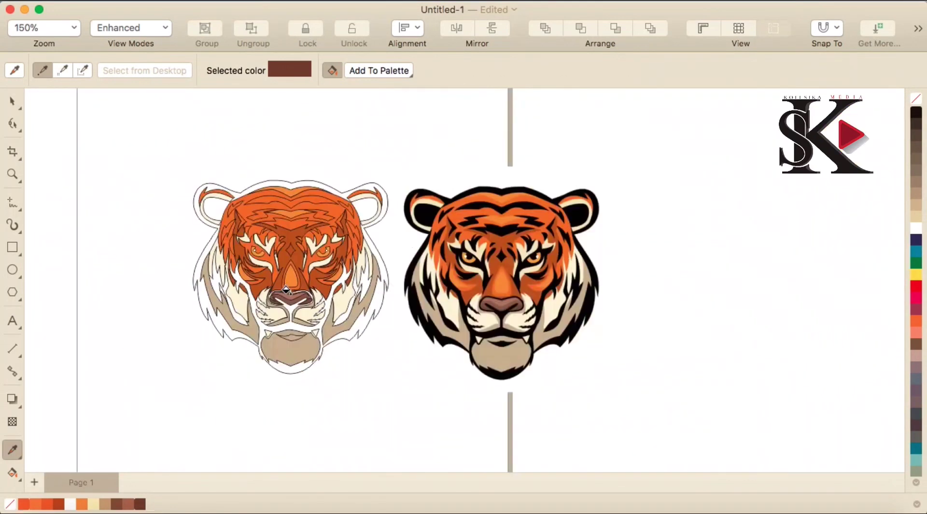
scroll(272, 279, up, 2)
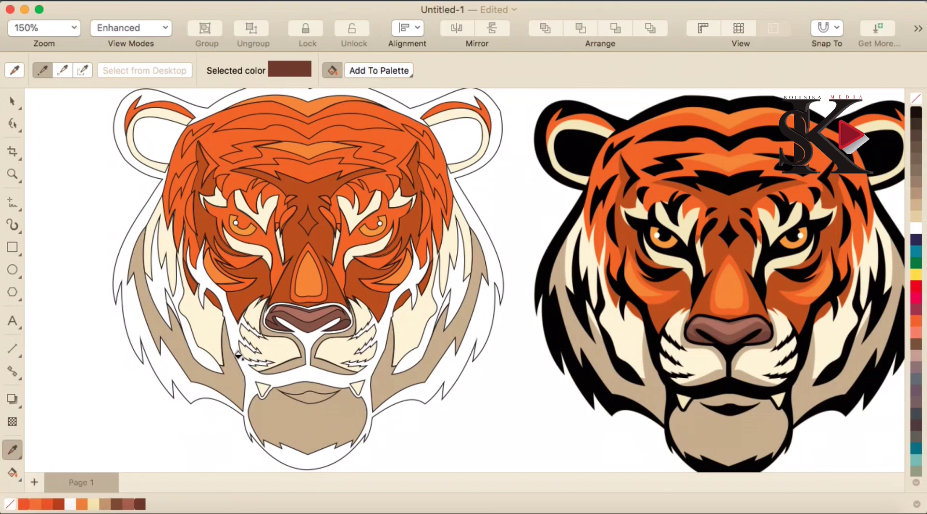
scroll(240, 355, down, 2)
scroll(243, 348, up, 2)
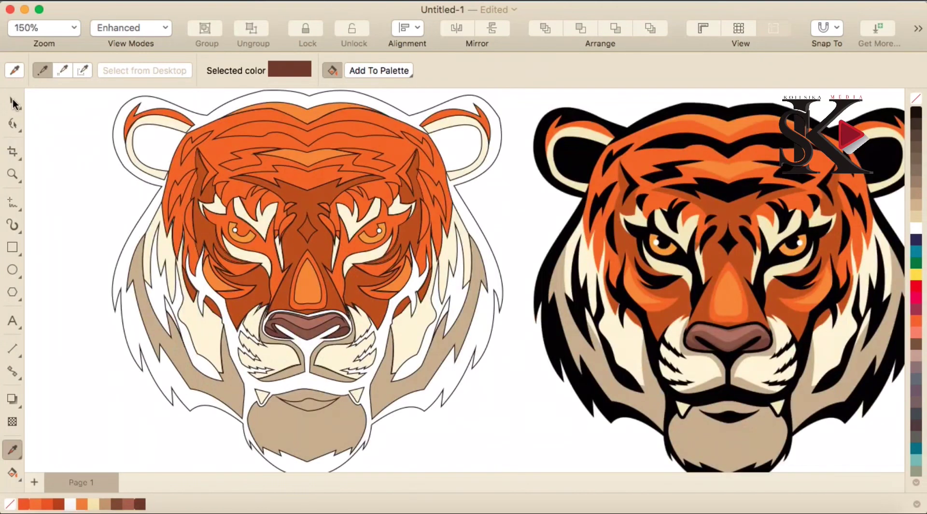
Sample black from the reference's stripes and fill the traced head outline shape and the mouth shape below it with it
click(14, 102)
click(13, 449)
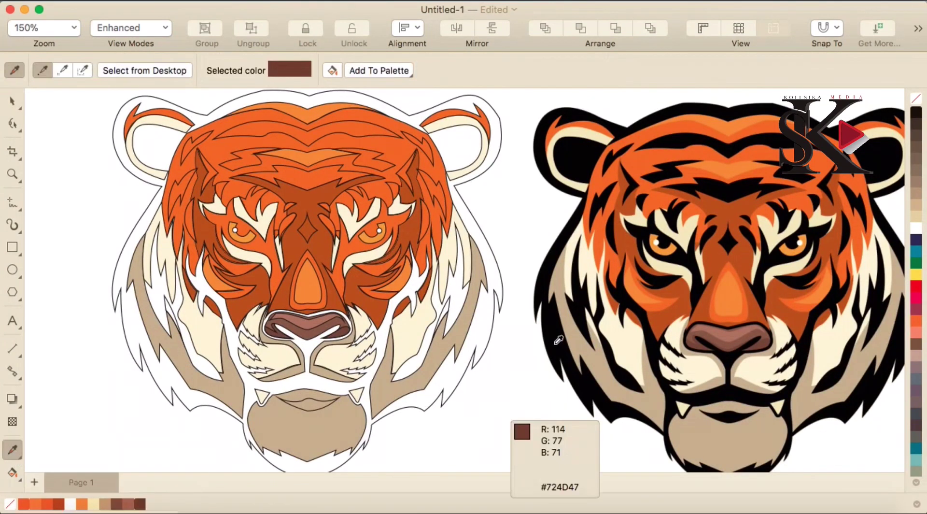
click(606, 267)
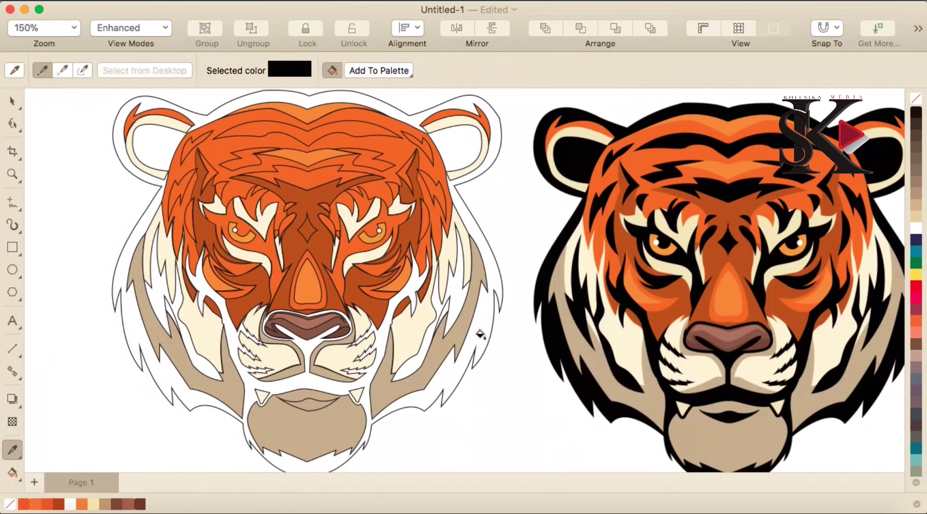
click(480, 333)
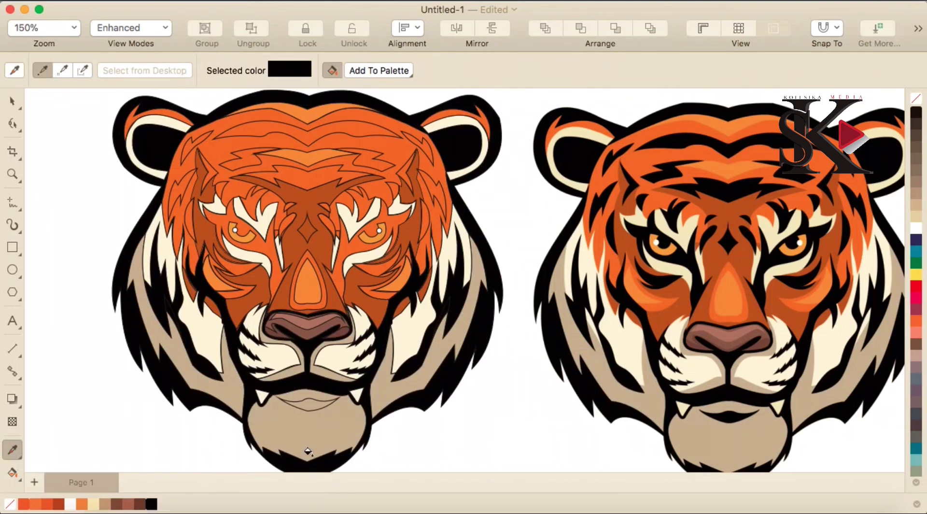
click(313, 407)
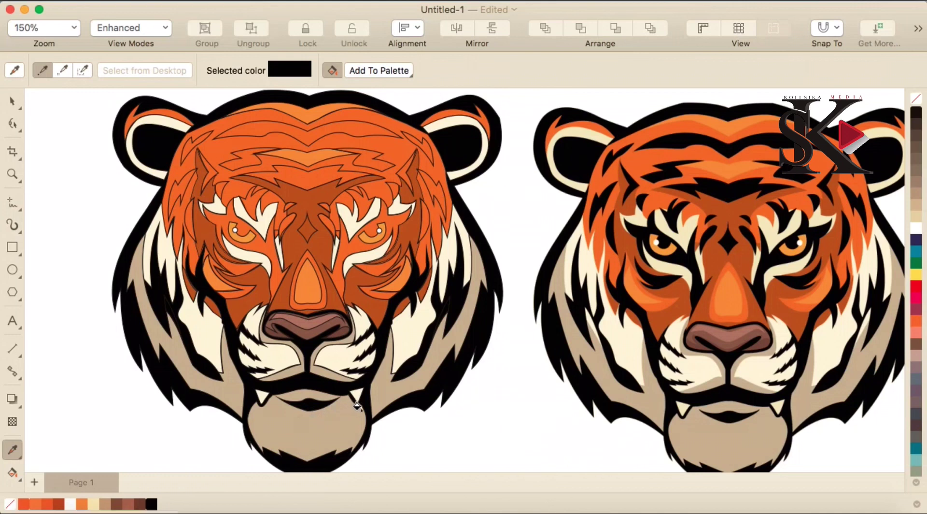
Fill both eye surrounds, the diamond between the eyes and the curved brow marks beside it with black
click(356, 246)
click(263, 250)
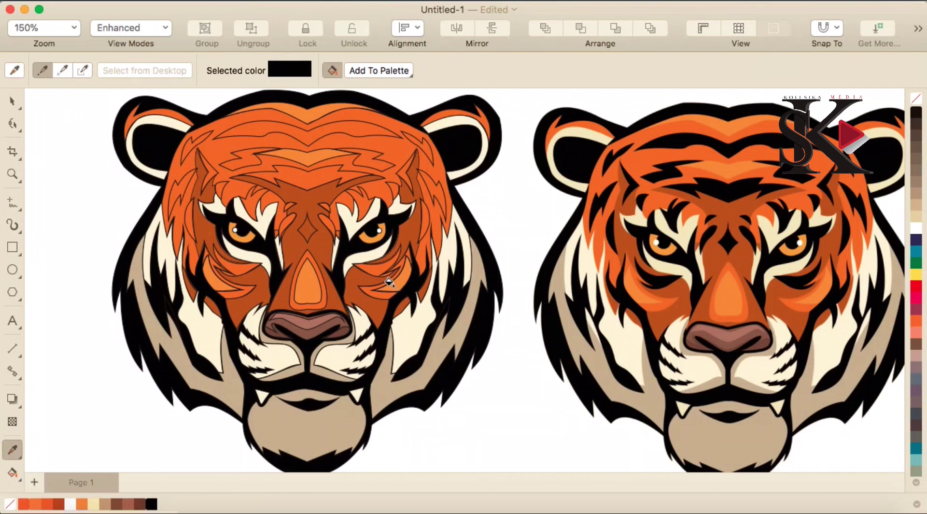
scroll(320, 207, up, 2)
click(324, 239)
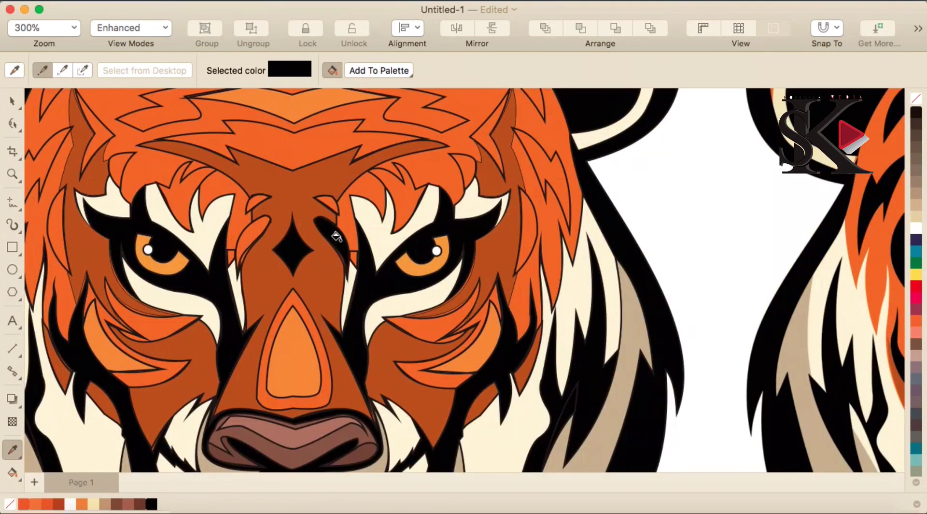
scroll(327, 204, up, 2)
click(330, 200)
click(188, 199)
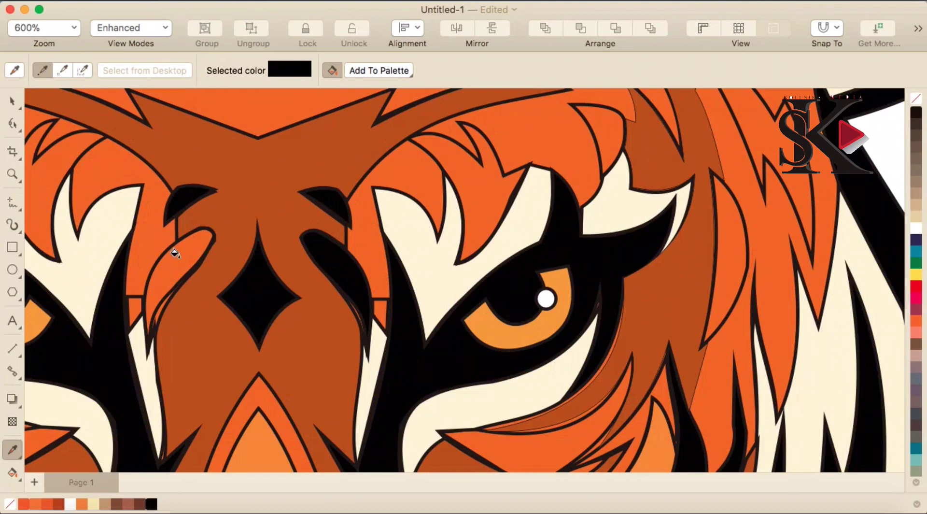
click(184, 263)
Fill the wide curved stripe across the upper forehead with black
scroll(183, 263, down, 5)
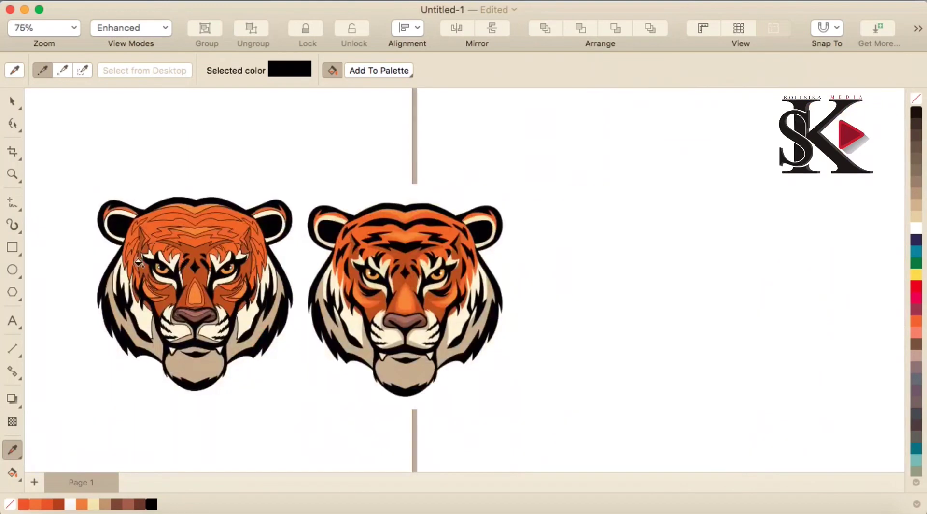
scroll(139, 264, up, 2)
click(283, 173)
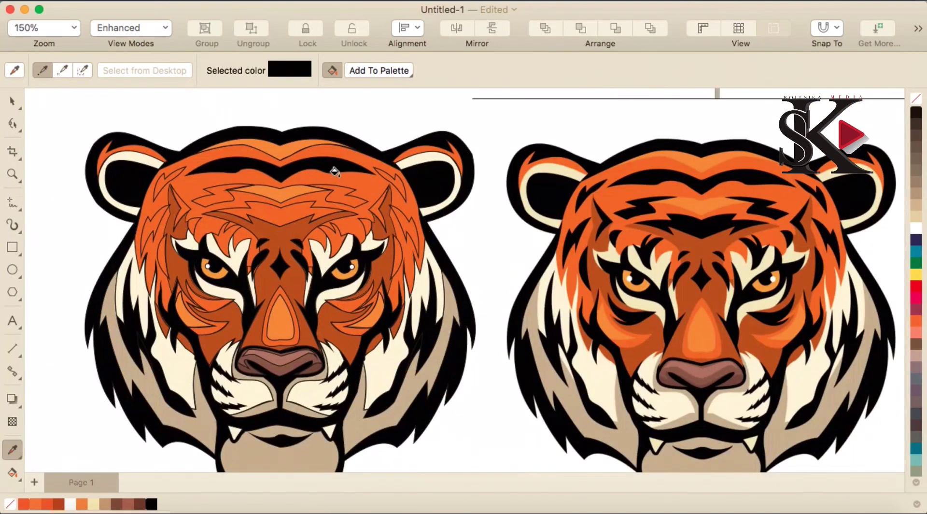
Fill the stripes along the right side of the face and at both upper temples with black, undoing the last stray fill
scroll(384, 242, up, 2)
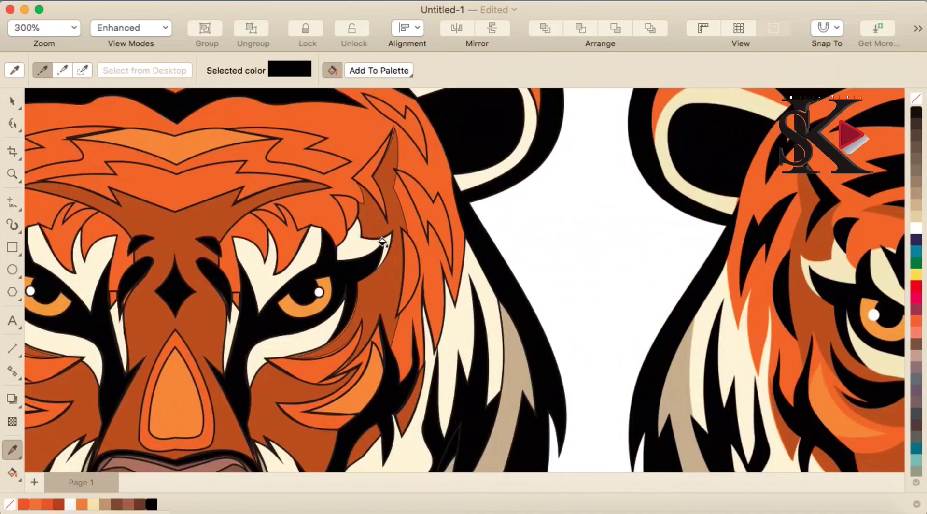
scroll(391, 238, down, 2)
click(409, 228)
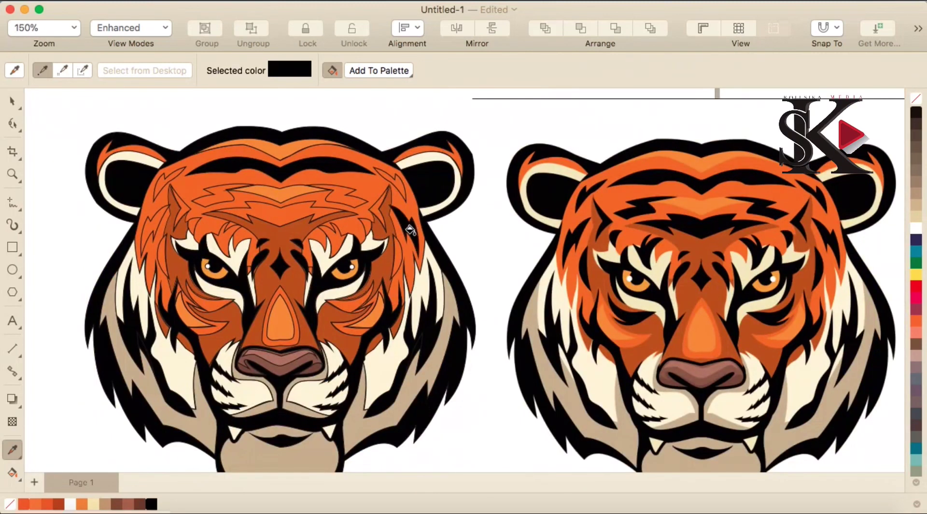
click(398, 263)
click(399, 184)
click(159, 186)
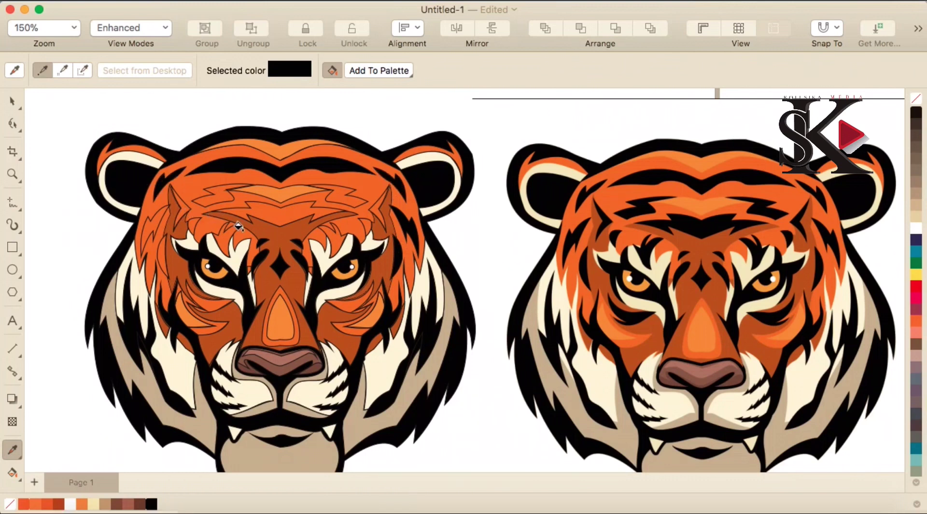
key(super+z)
Fill the two jagged side stripes and the central jagged stripe on the lower forehead with black
scroll(233, 222, up, 4)
scroll(233, 200, down, 4)
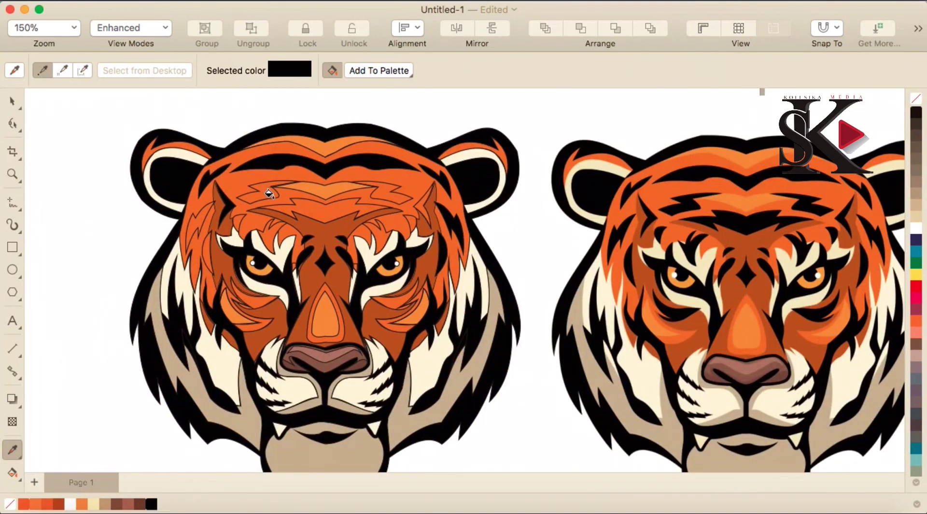
click(269, 193)
click(384, 196)
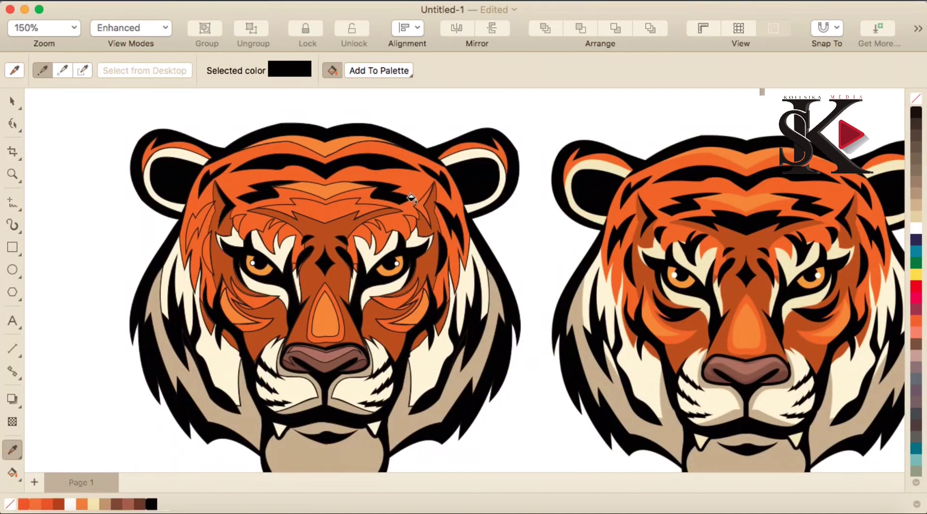
click(338, 213)
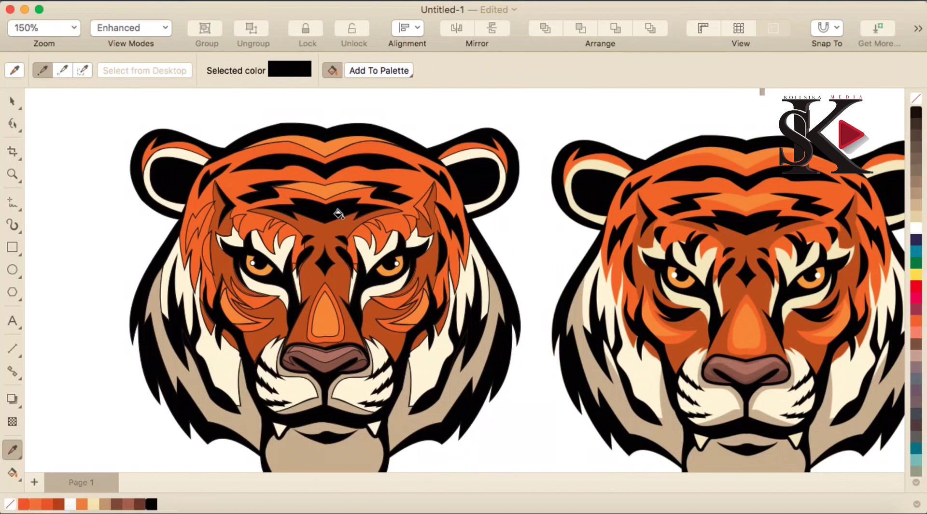
Fill the small fur stripes above both eyes with black
click(379, 242)
scroll(413, 226, up, 1)
click(409, 218)
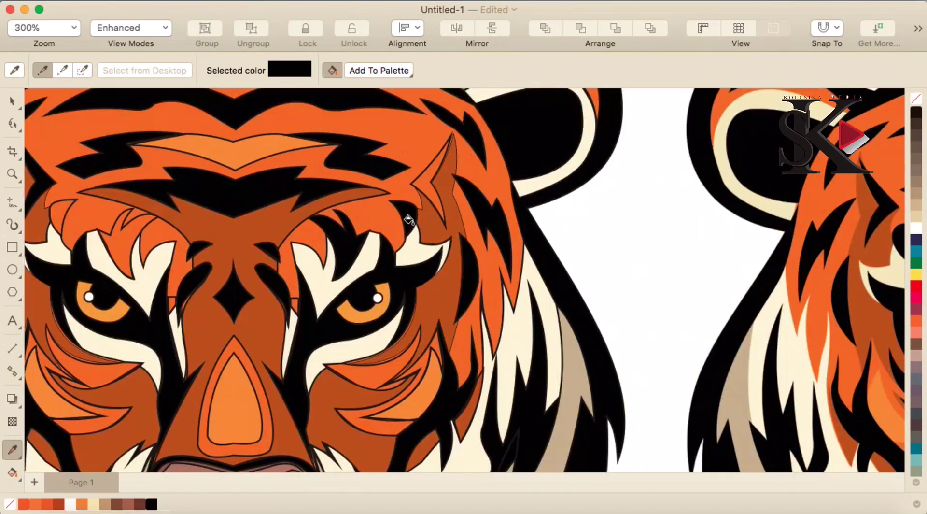
scroll(410, 218, down, 2)
scroll(410, 218, up, 1)
scroll(419, 208, up, 2)
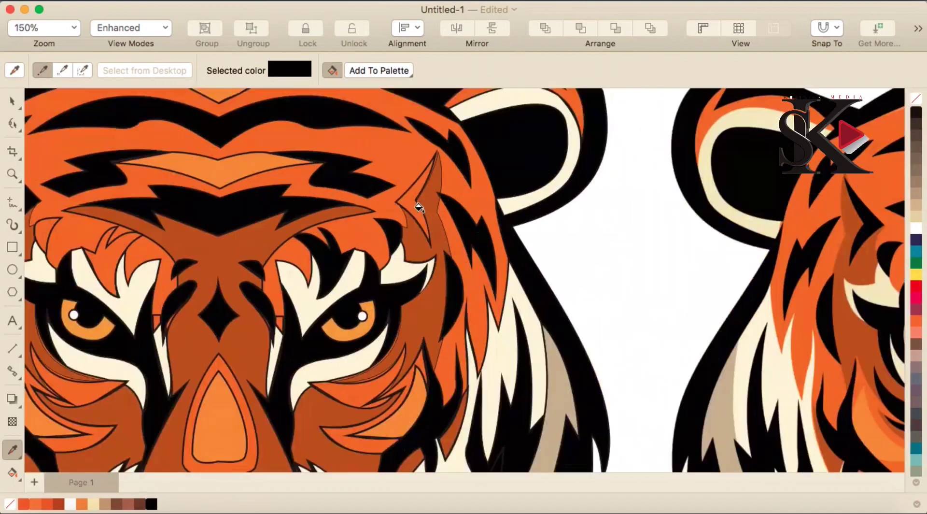
scroll(411, 203, down, 2)
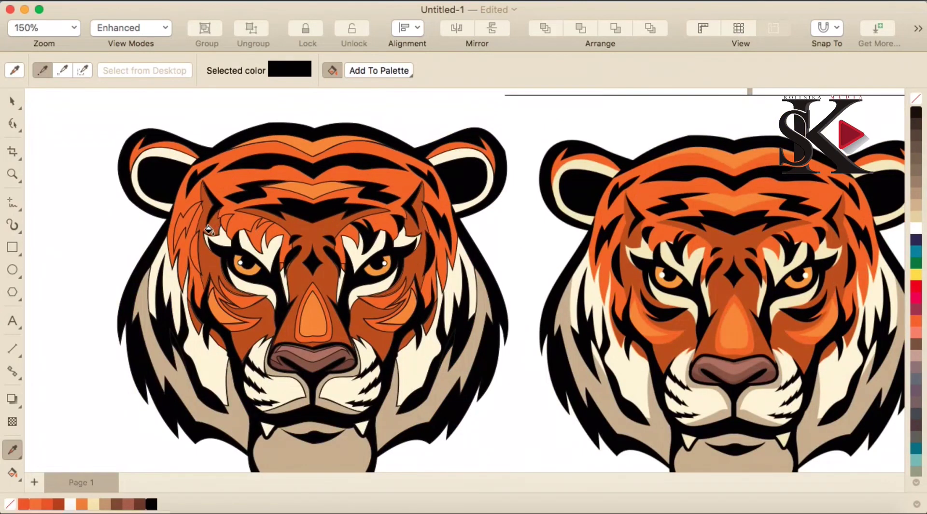
scroll(214, 233, up, 2)
click(294, 241)
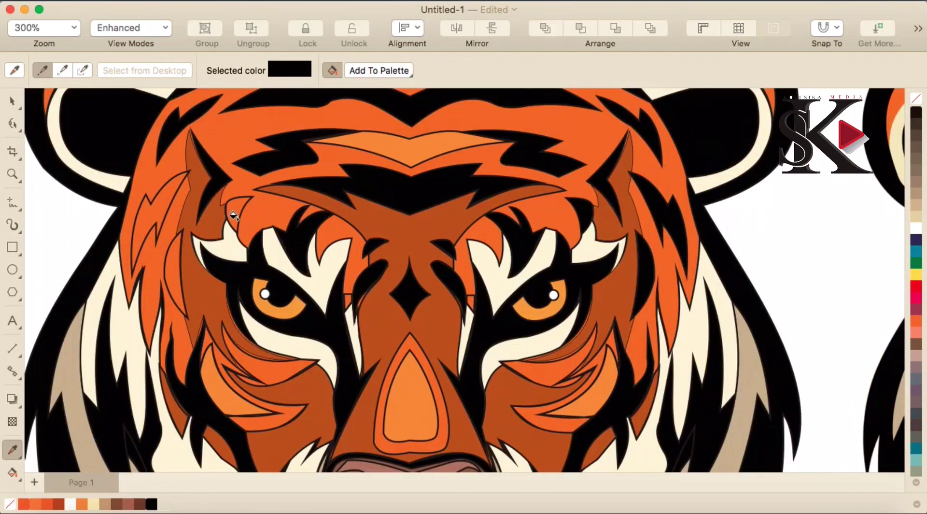
Undo the last fill and fill the crescent-shaped stripe on the left side of the traced face, beside the eye, with black
scroll(229, 212, down, 4)
scroll(232, 218, up, 2)
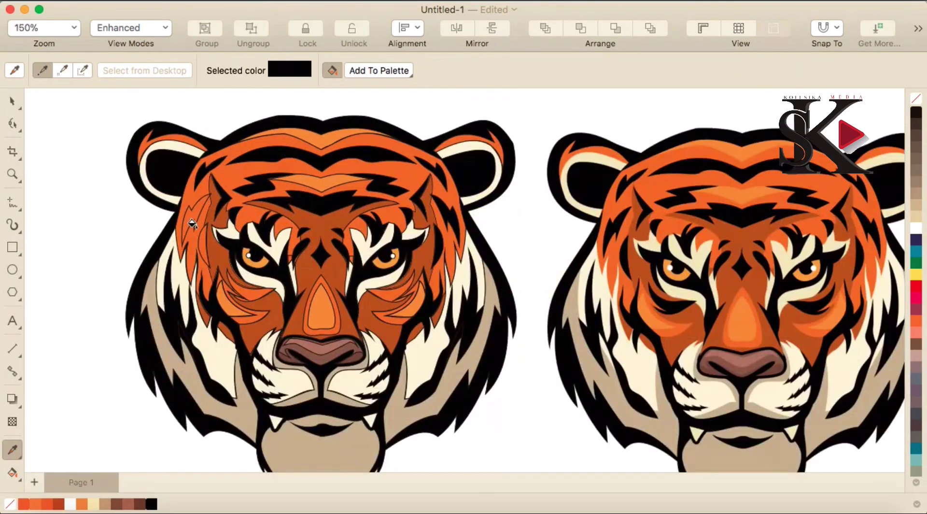
key(super+z)
scroll(190, 221, up, 4)
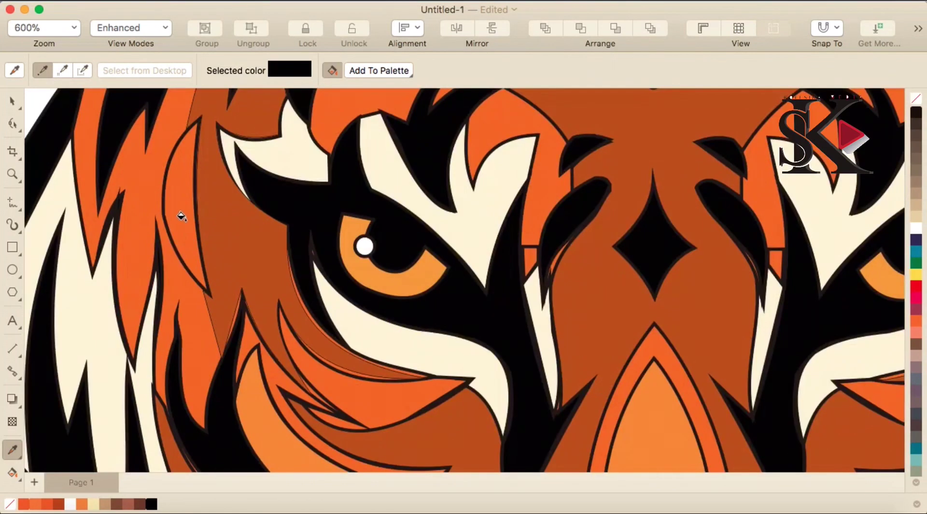
click(182, 216)
scroll(197, 252, down, 3)
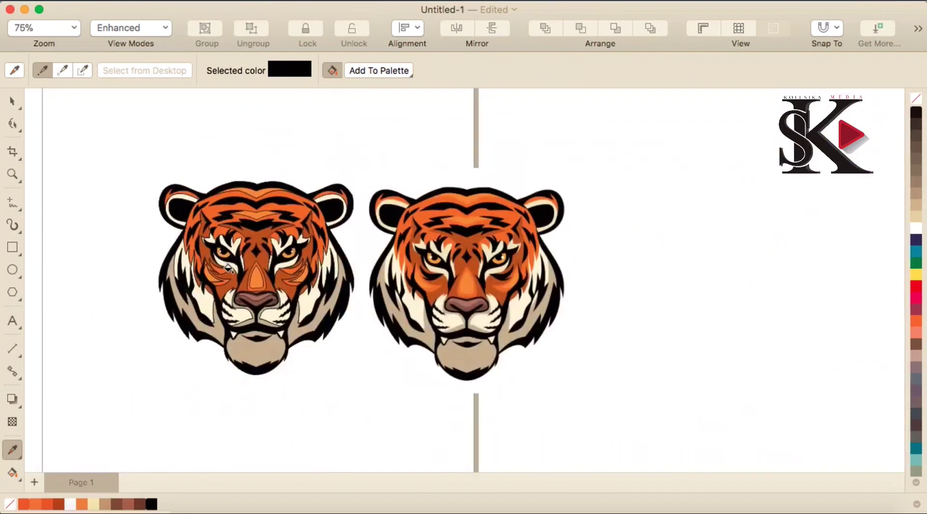
Fill the curved stripe beneath the left eye of the traced tiger with black
scroll(229, 267, up, 1)
scroll(351, 276, up, 2)
scroll(349, 280, down, 2)
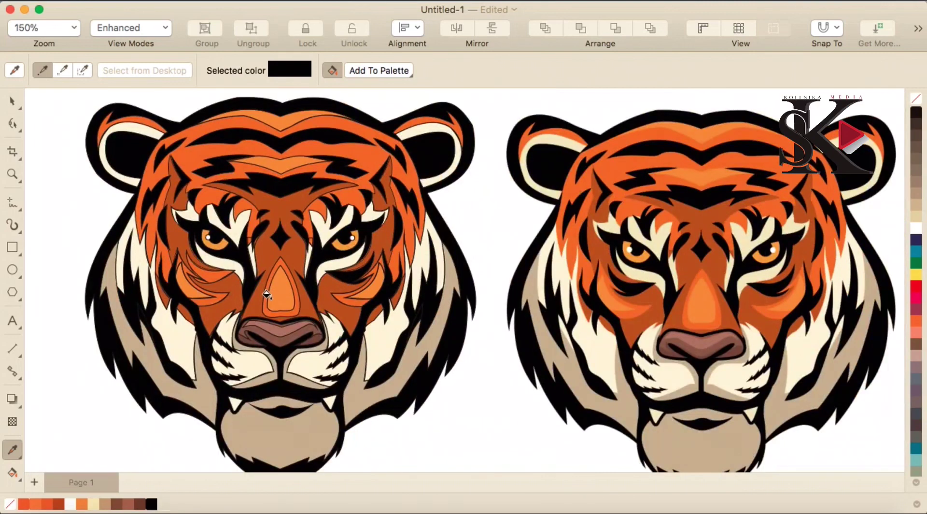
click(211, 280)
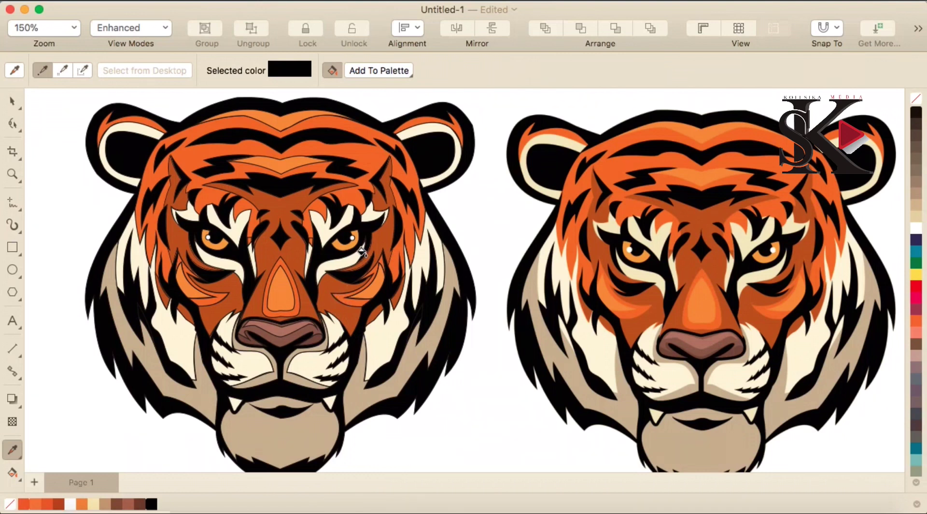
Select the whole traced tiger head, set its outline width to None, and clear the selection
scroll(249, 225, down, 3)
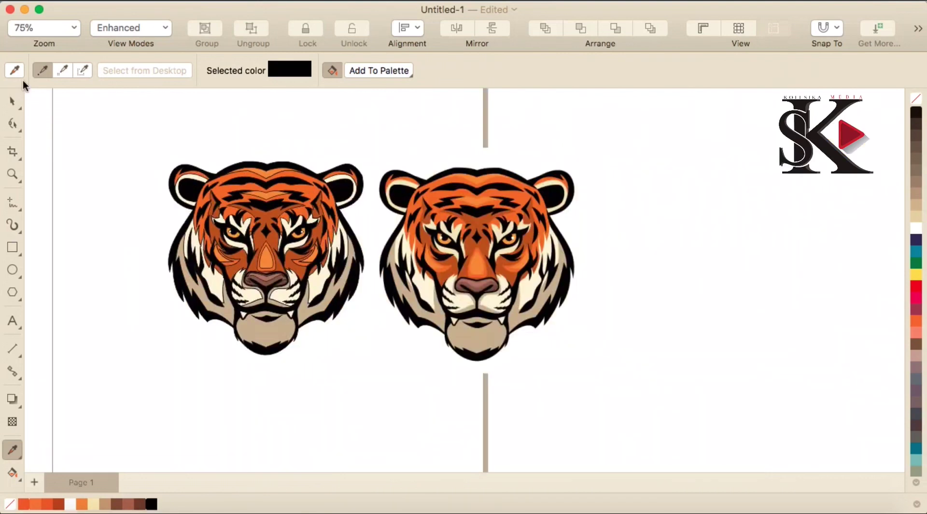
click(13, 101)
drag(128, 118, 387, 374)
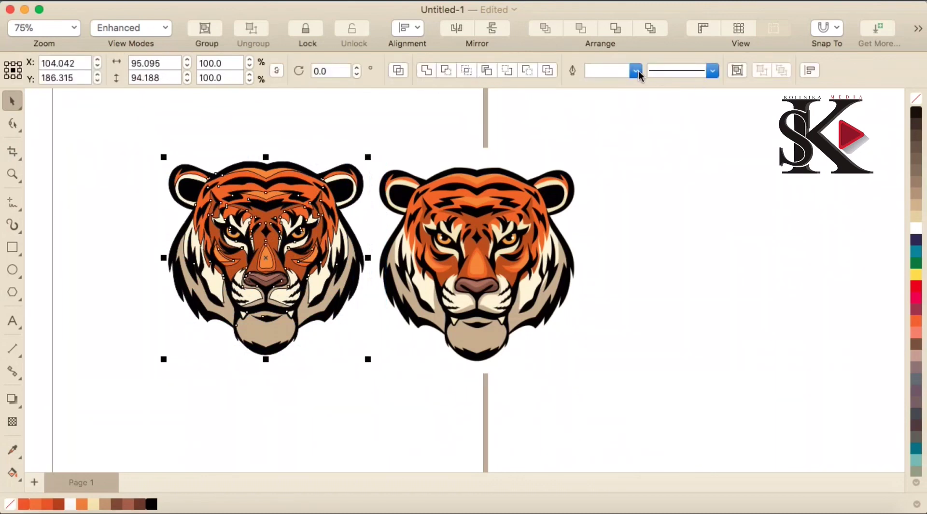
click(636, 71)
click(609, 92)
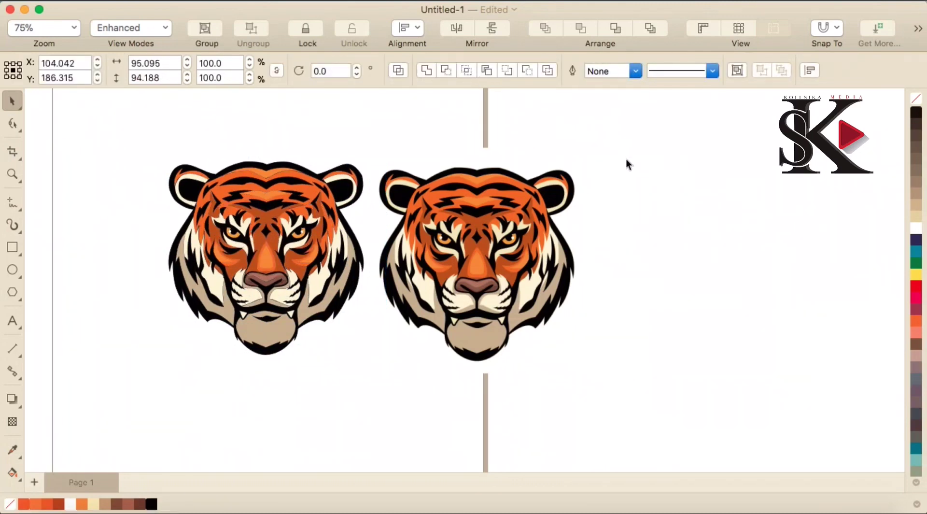
click(824, 445)
scroll(276, 240, up, 1)
scroll(276, 241, down, 1)
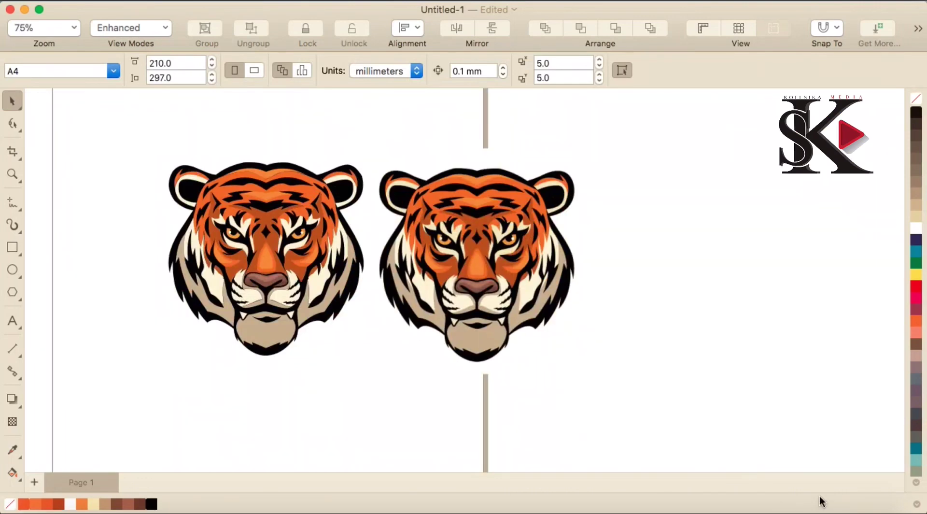
click(849, 509)
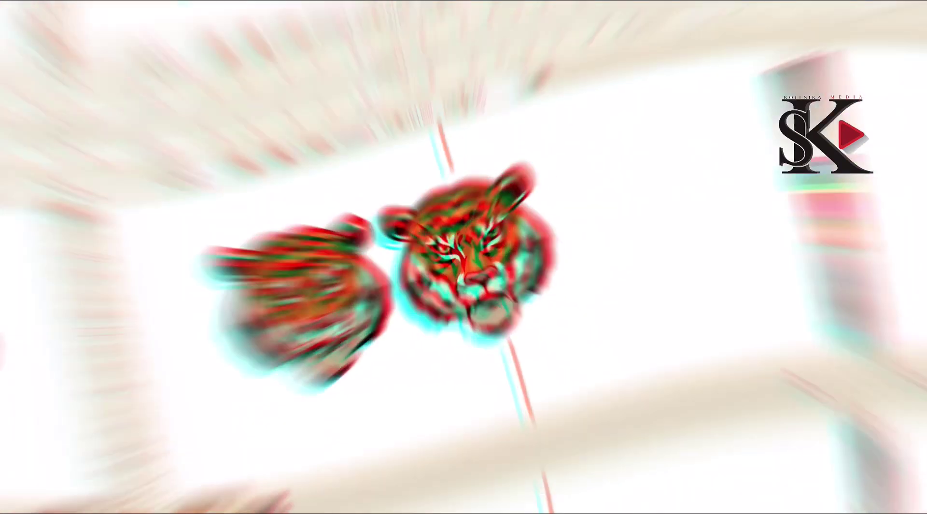